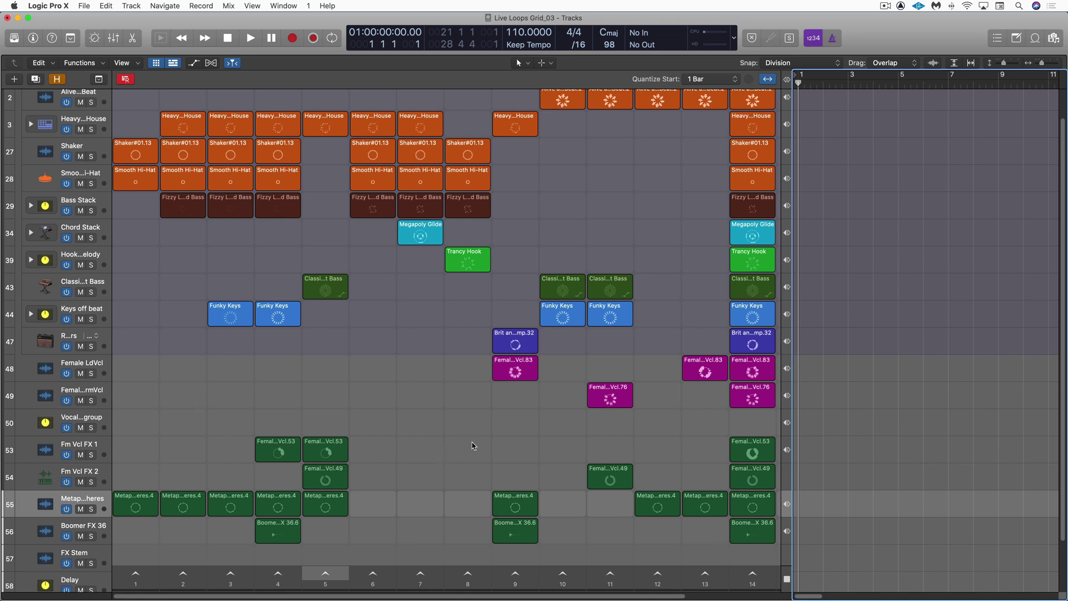
# Preview the green loop on track 55 in scene 14, then stop it.
pyautogui.moveTo(649, 505)
pyautogui.click(752, 508)
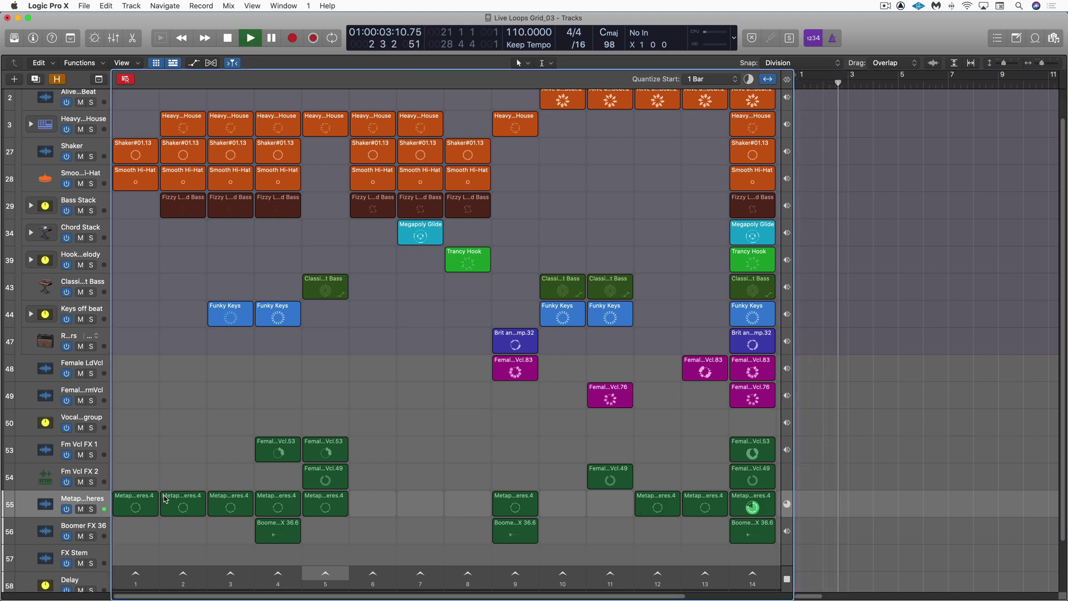
pyautogui.click(757, 506)
# Set that loop's playback speed to normal, audition it, and stop playback.
pyautogui.rightClick(763, 503)
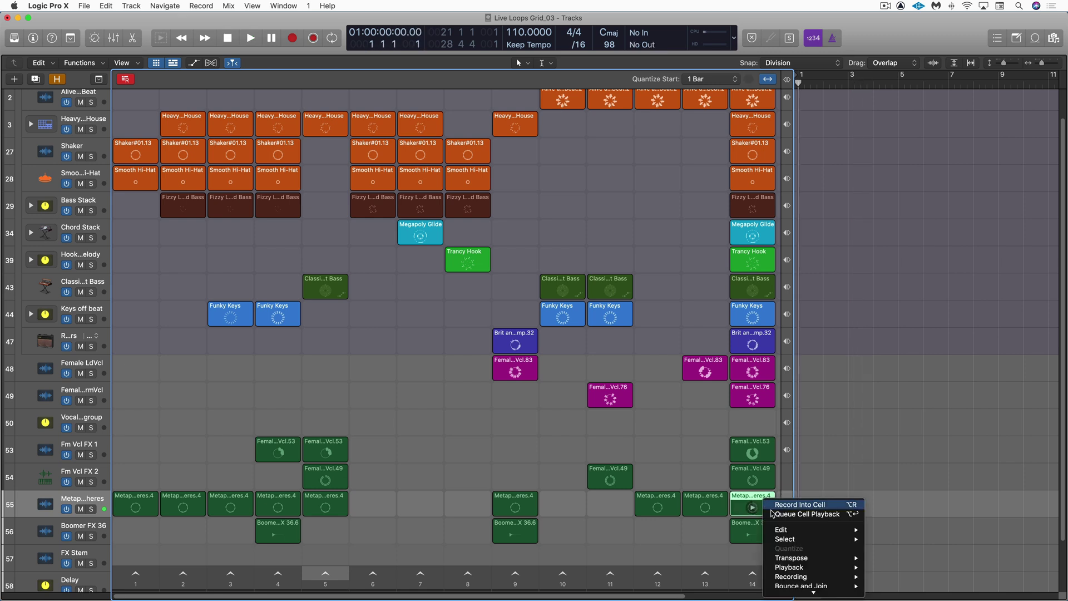
pyautogui.moveTo(786, 568)
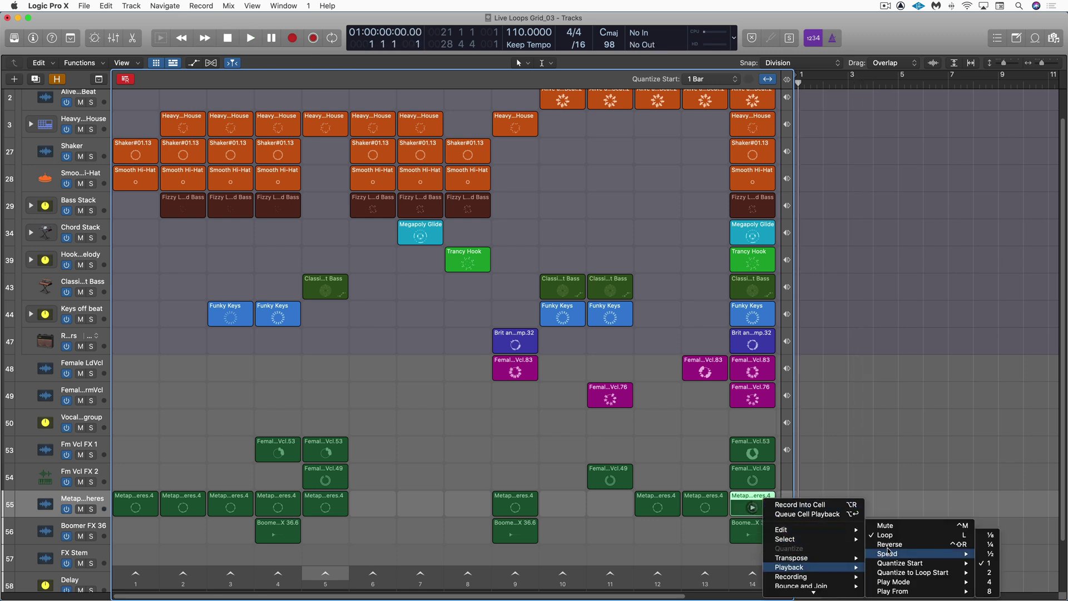
pyautogui.click(784, 530)
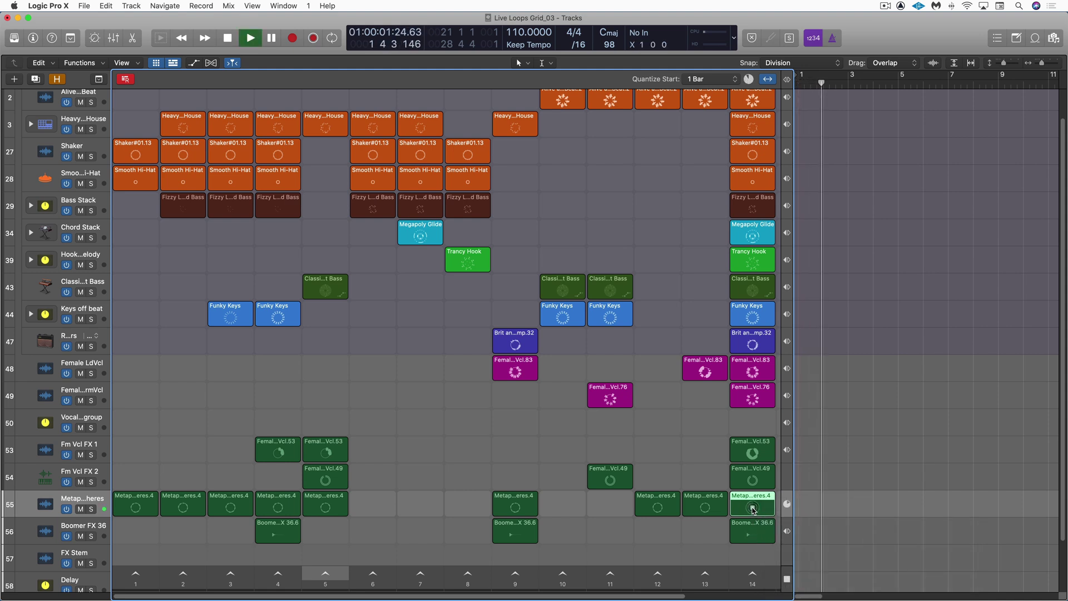
pyautogui.press('space')
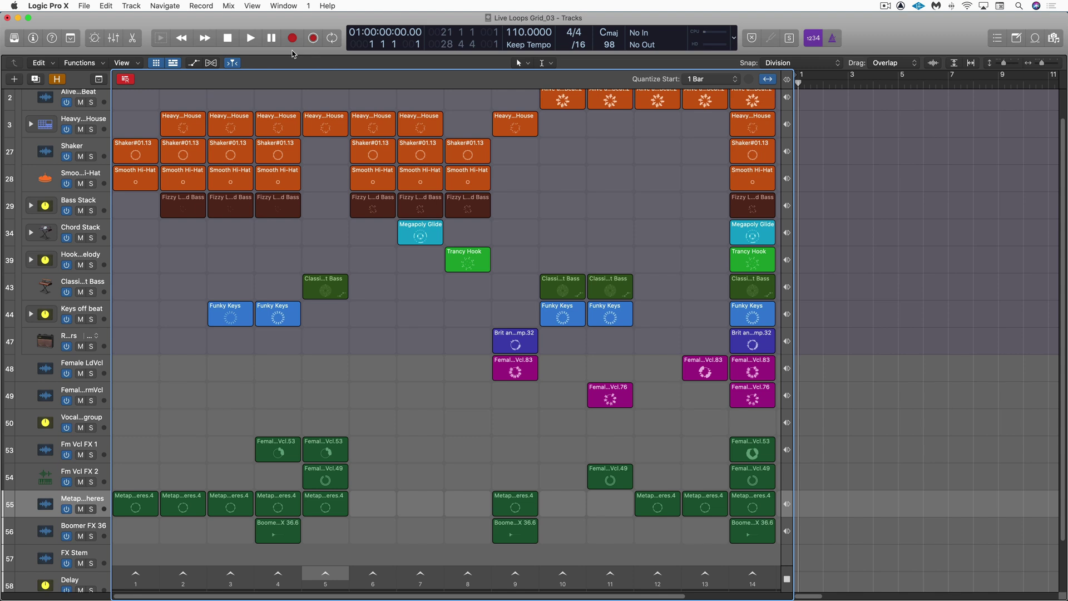
# Start recording, then launch the track 3 and track 29 loops and scenes 2 and 3.
pyautogui.press('r')
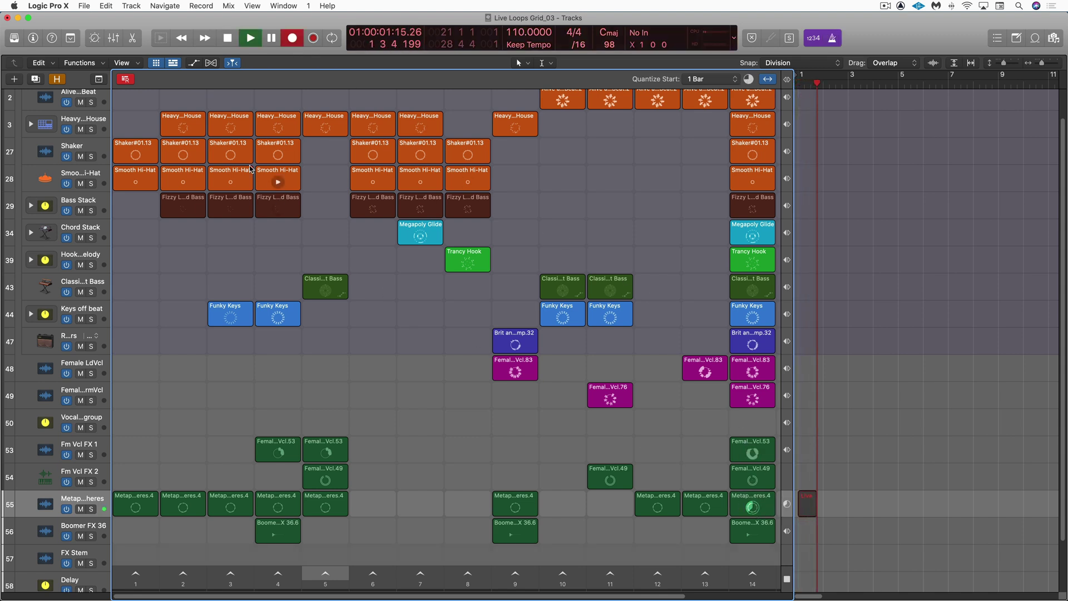
pyautogui.click(185, 128)
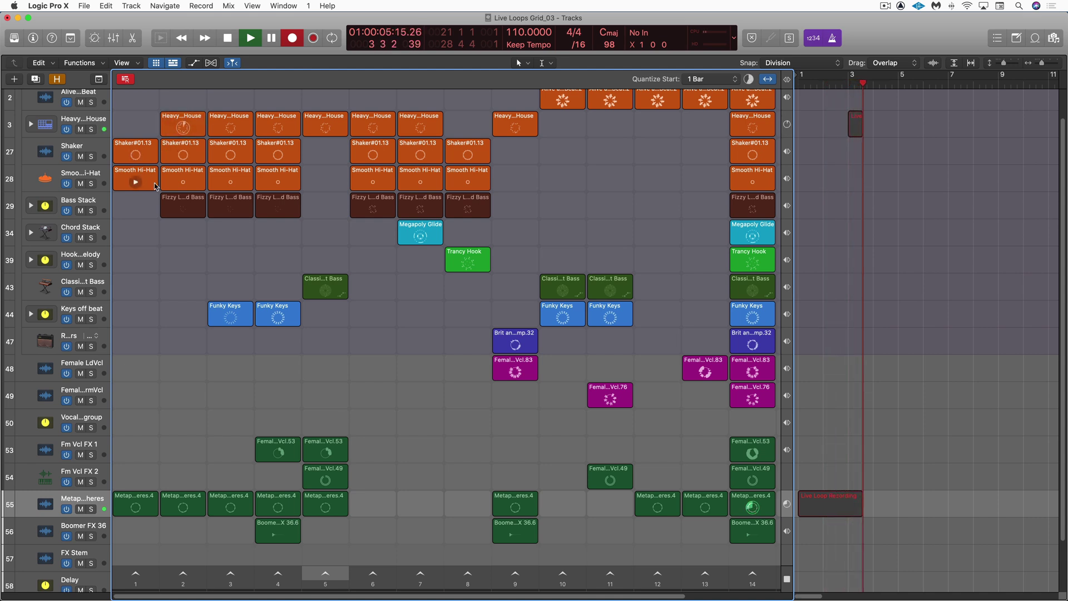
pyautogui.click(183, 210)
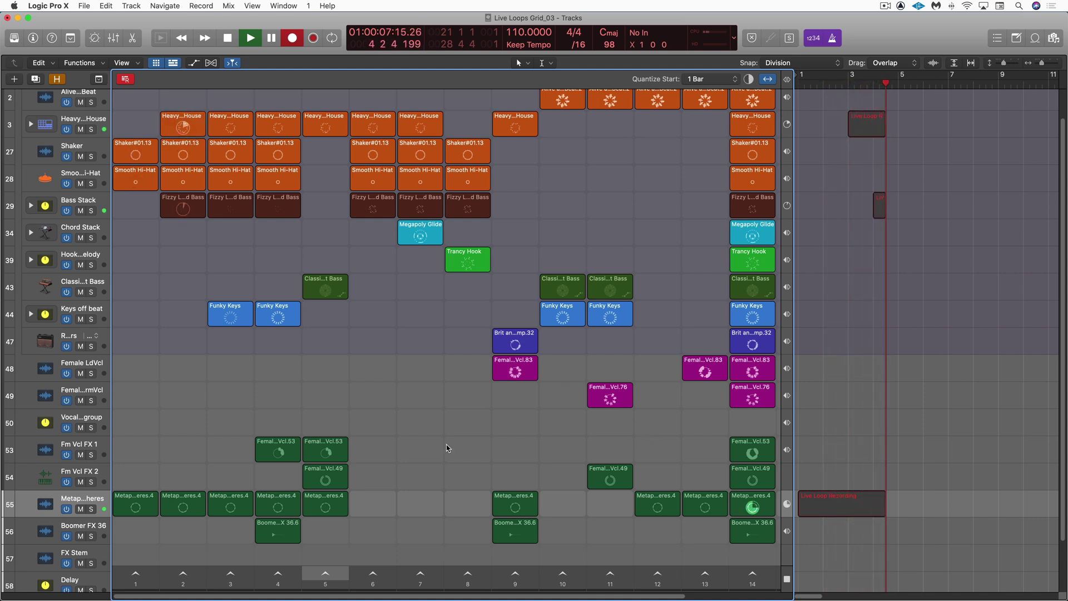
pyautogui.click(183, 574)
pyautogui.click(230, 575)
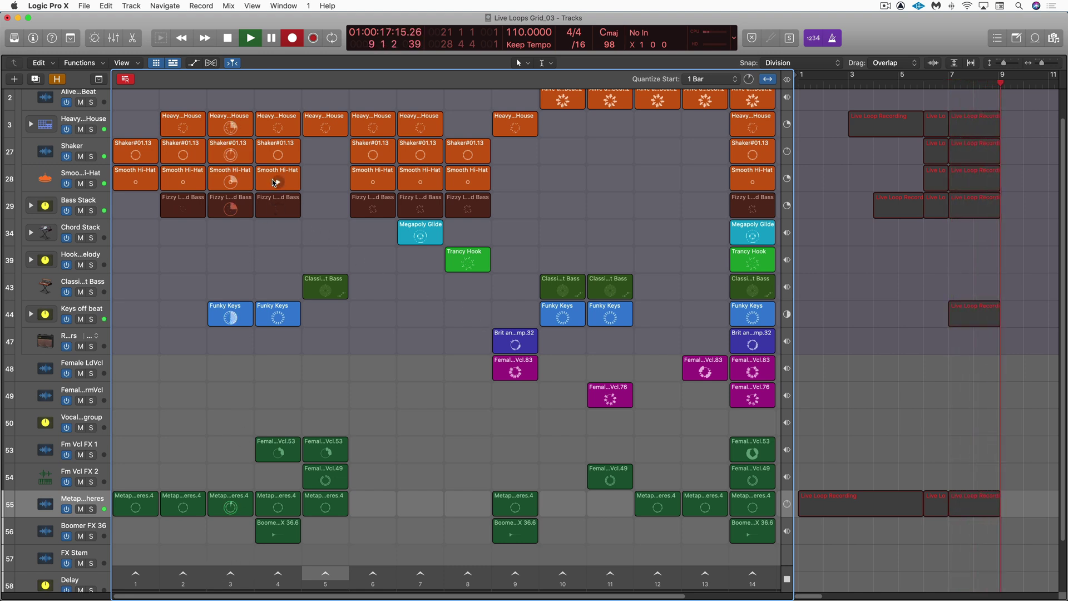
# Switch hi-hat, bass and shaker to other scenes' loops, then launch scene 7.
pyautogui.click(230, 508)
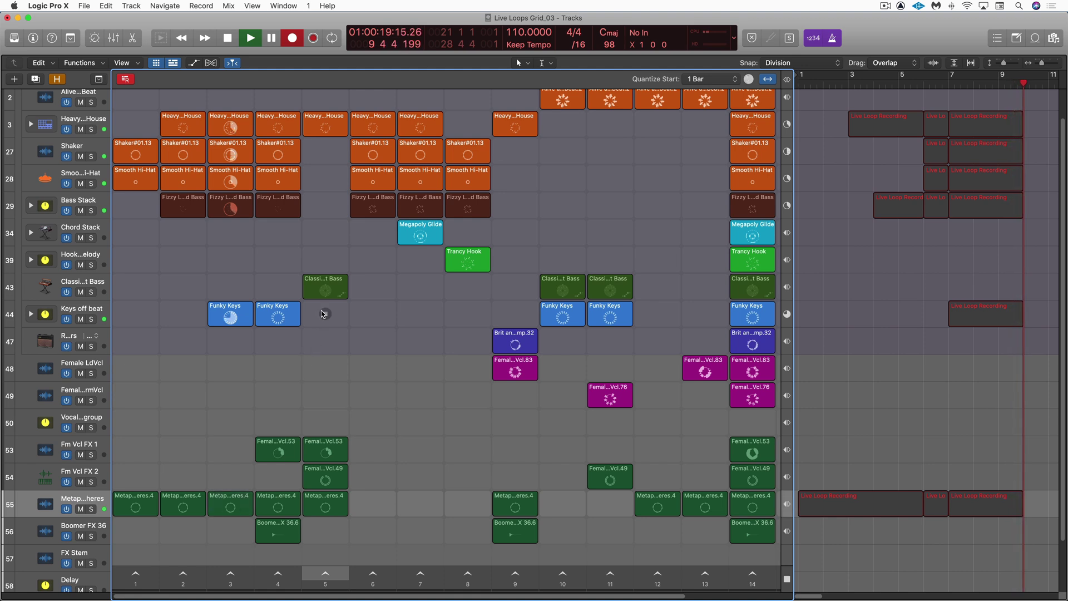
pyautogui.click(326, 290)
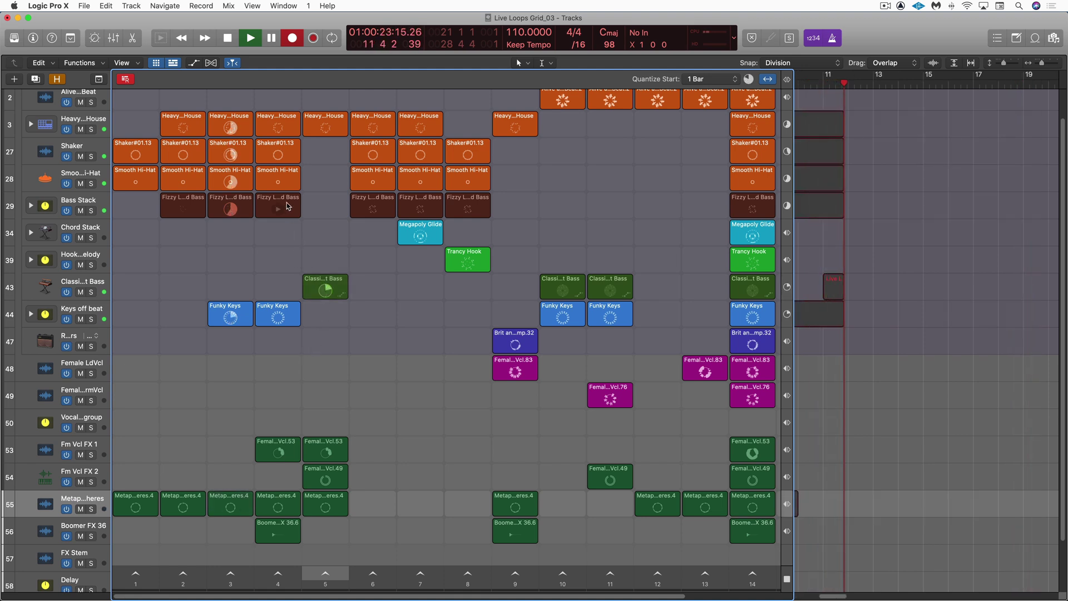
pyautogui.click(279, 183)
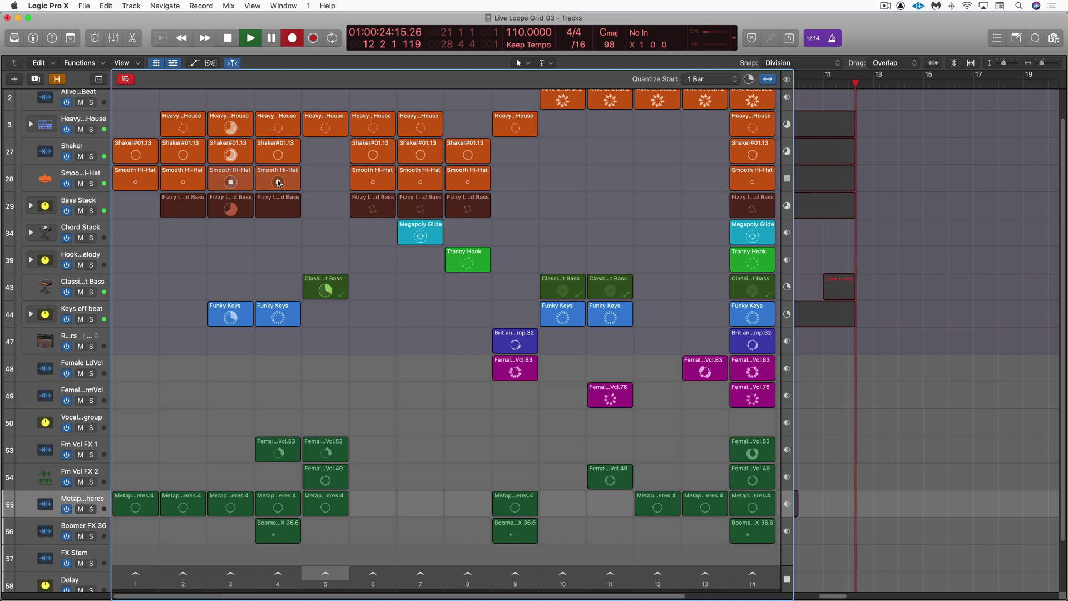
pyautogui.click(184, 155)
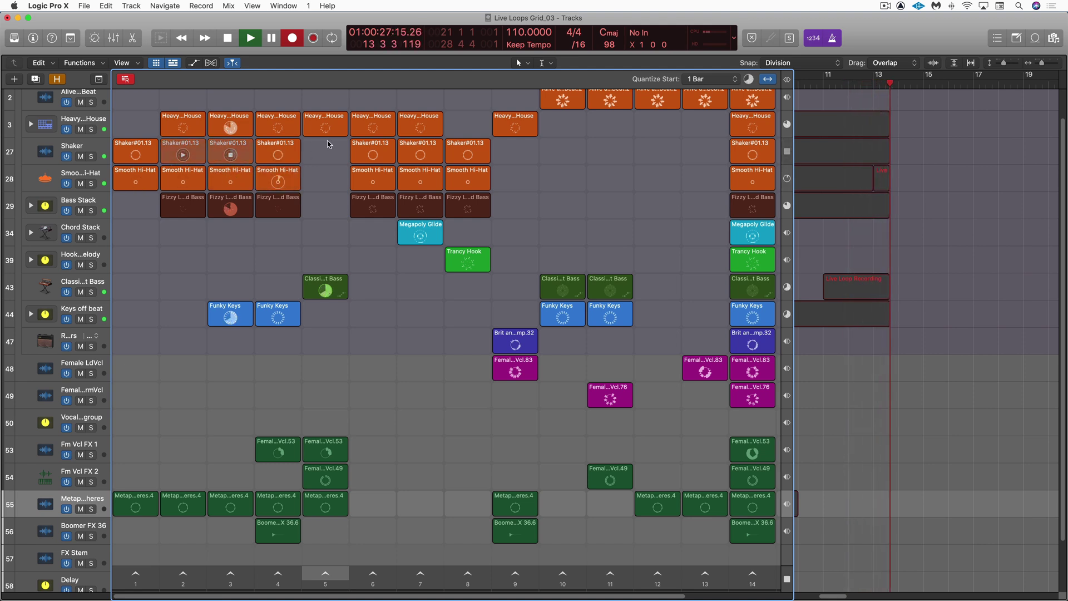
pyautogui.click(364, 200)
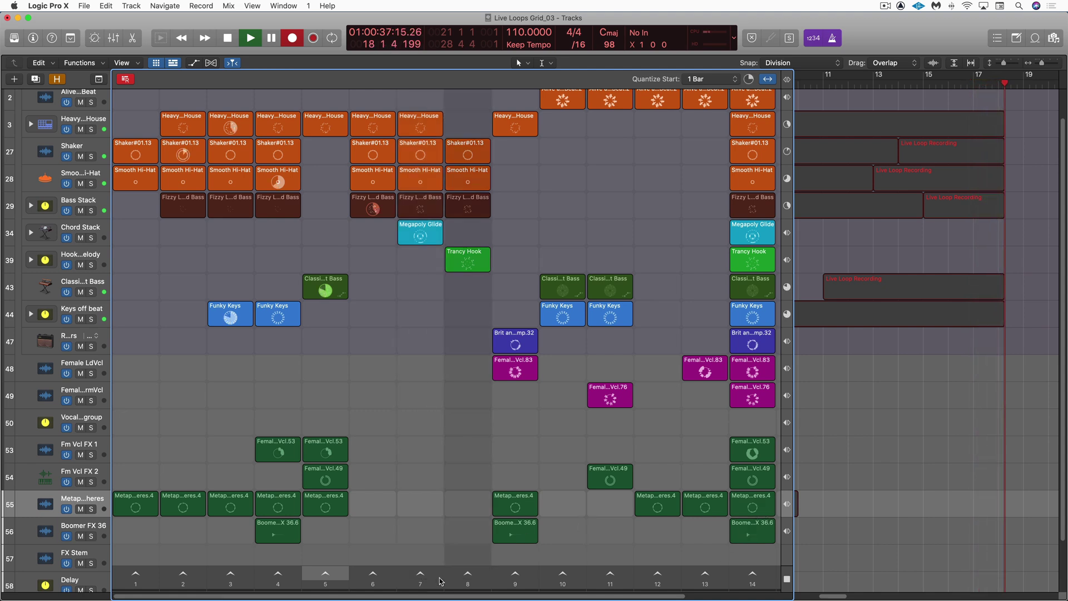
pyautogui.click(420, 577)
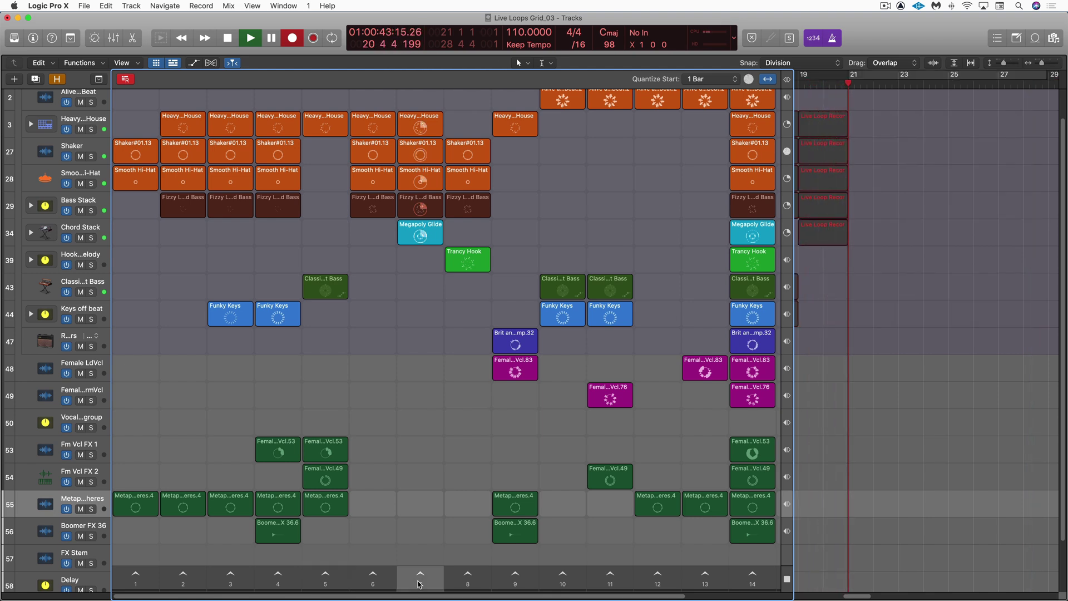
# Launch Trancy Hook, stop the chord and hi-hat loops, and launch the track 49 vocal and track 29 bass.
pyautogui.click(467, 263)
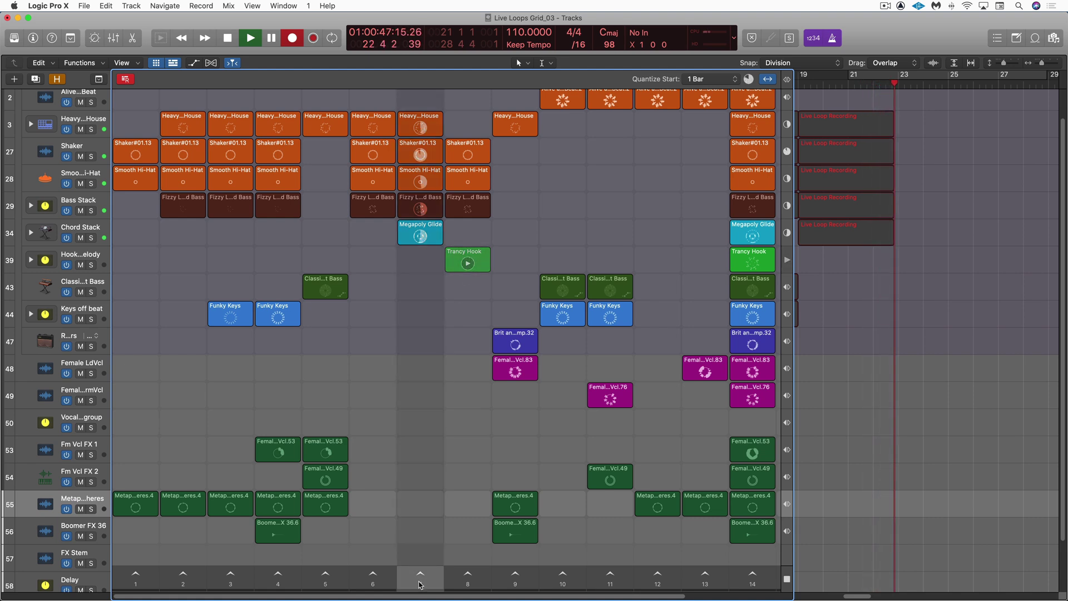
pyautogui.click(420, 236)
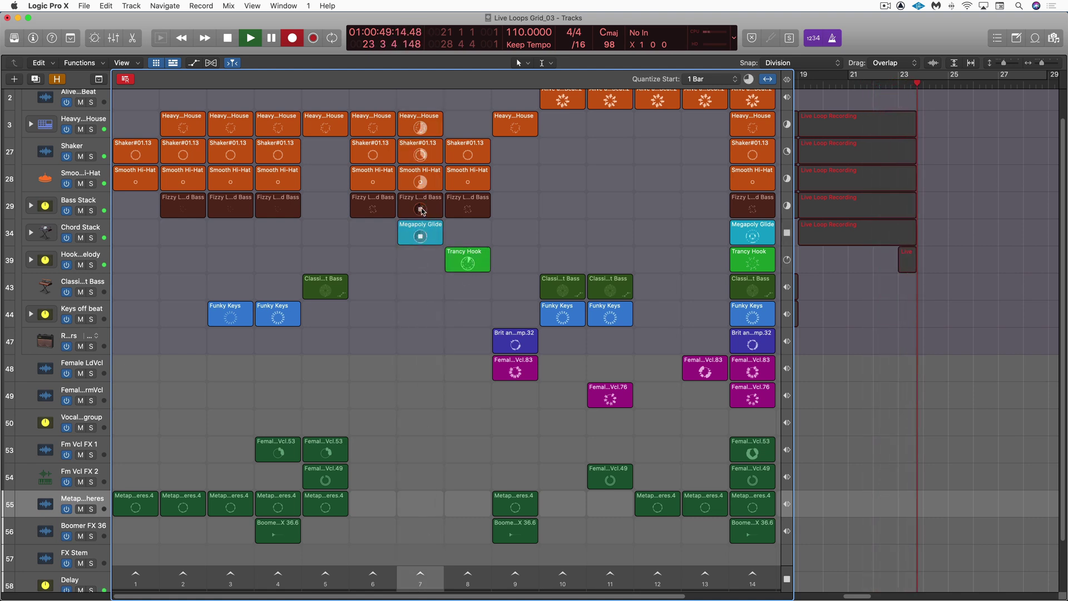
pyautogui.click(420, 182)
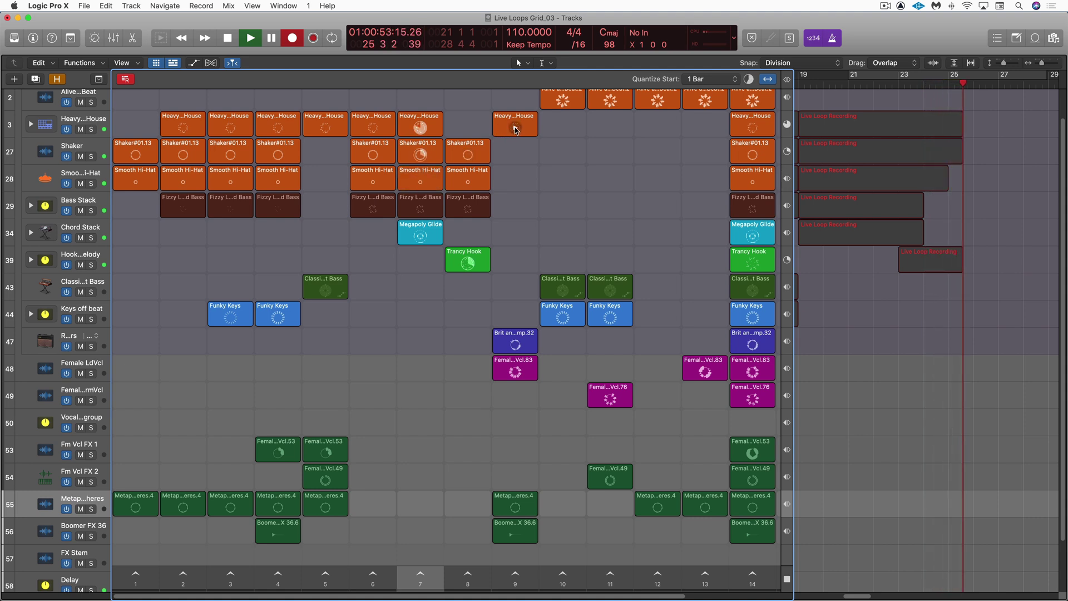
pyautogui.click(612, 399)
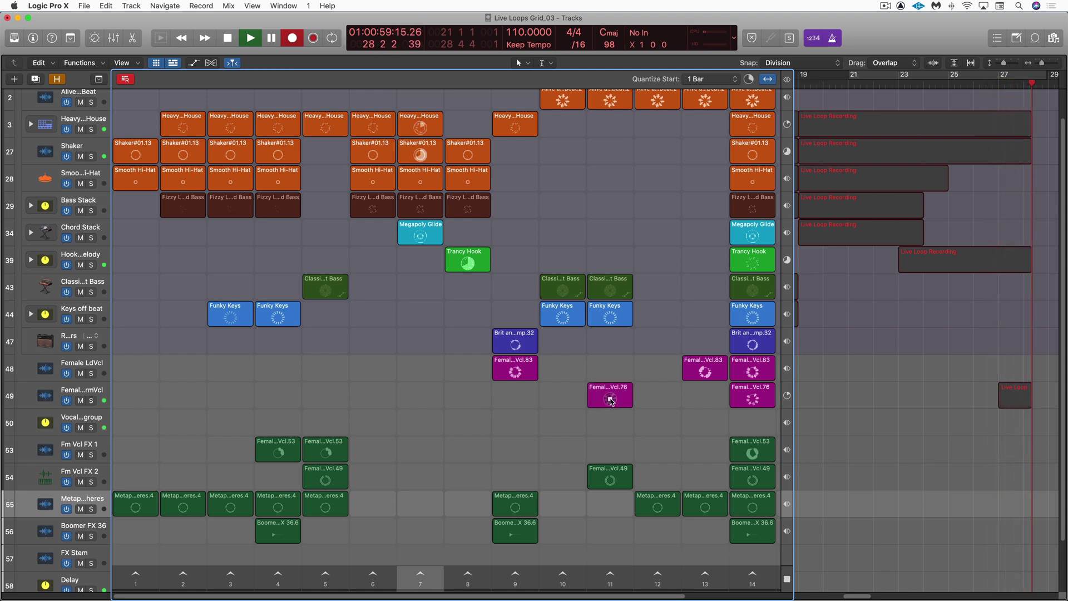
pyautogui.click(375, 204)
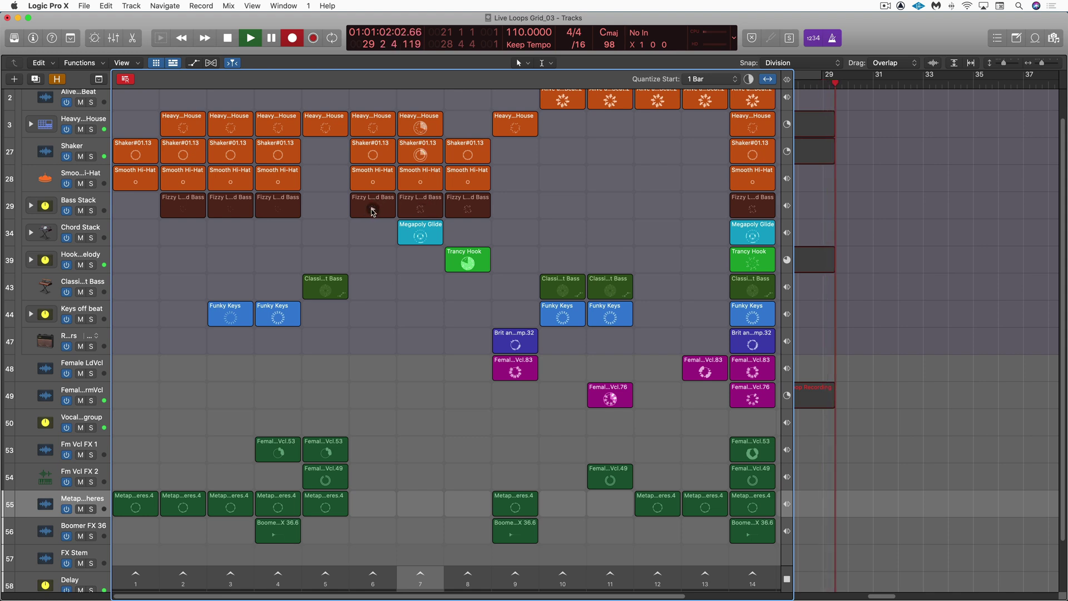
# Launch the track 48 lead vocal loop, then scenes 9 and 10.
pyautogui.click(505, 374)
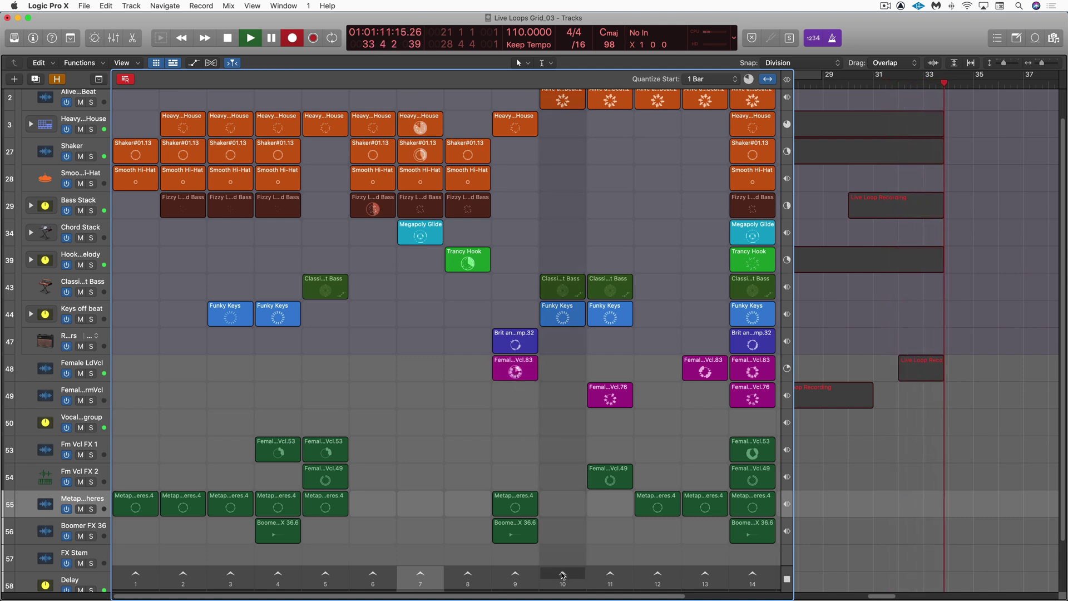
pyautogui.click(516, 573)
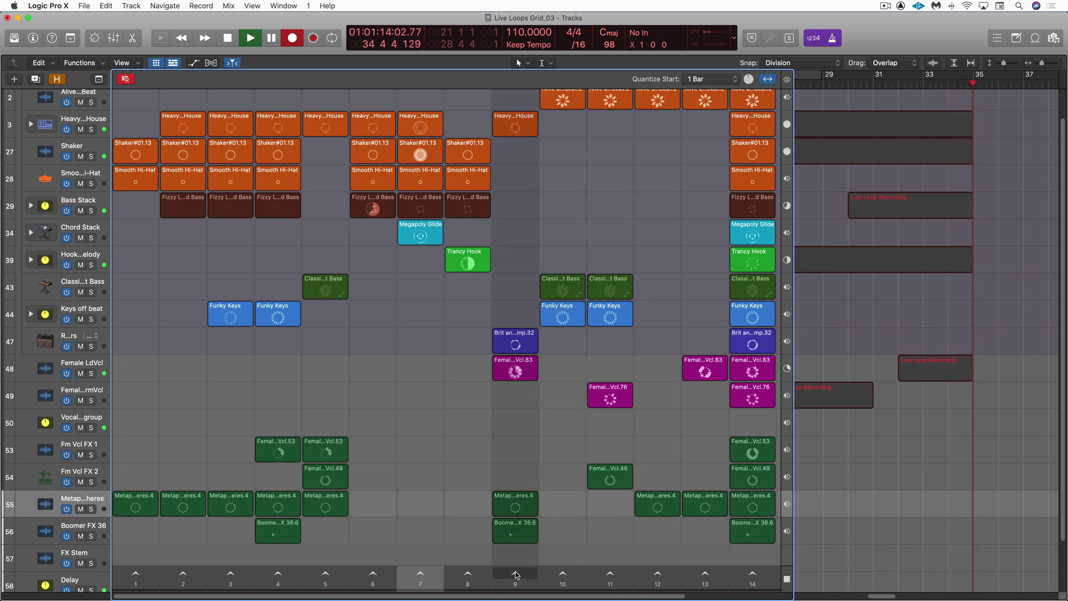
pyautogui.click(564, 573)
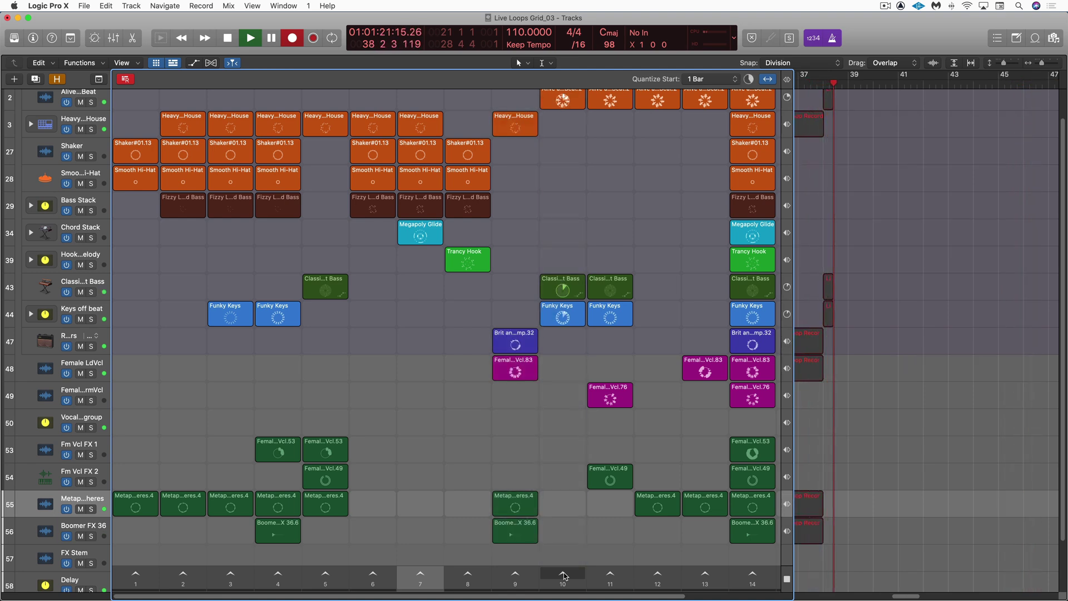
pyautogui.scroll(2, 587, 461)
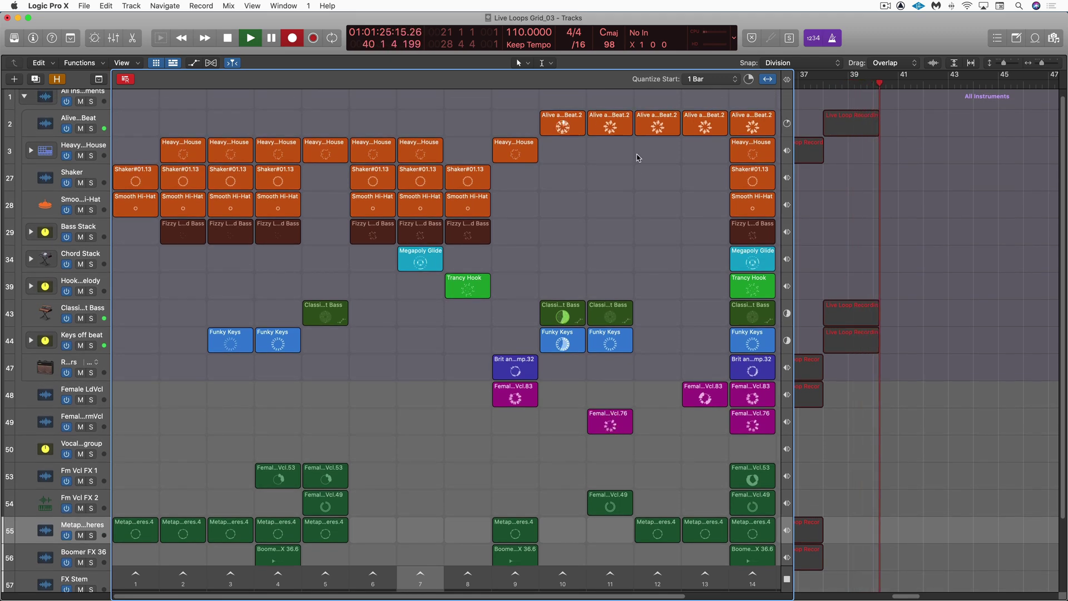
# Launch the Fm Vcl FX 2 vocal loops and scene 12, then stop the recording.
pyautogui.click(606, 427)
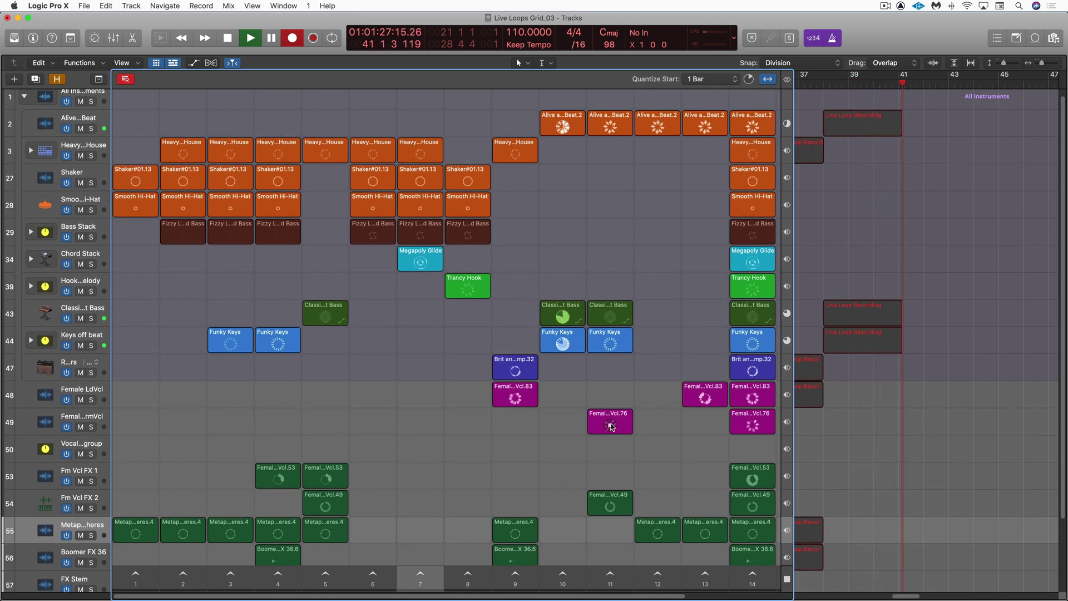
pyautogui.click(611, 507)
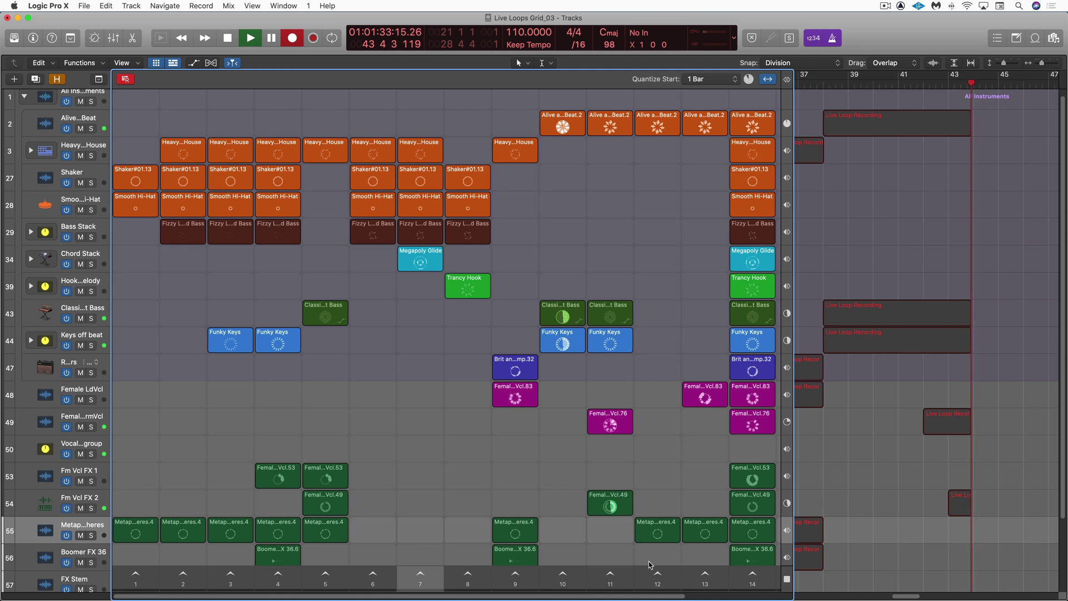
pyautogui.click(658, 575)
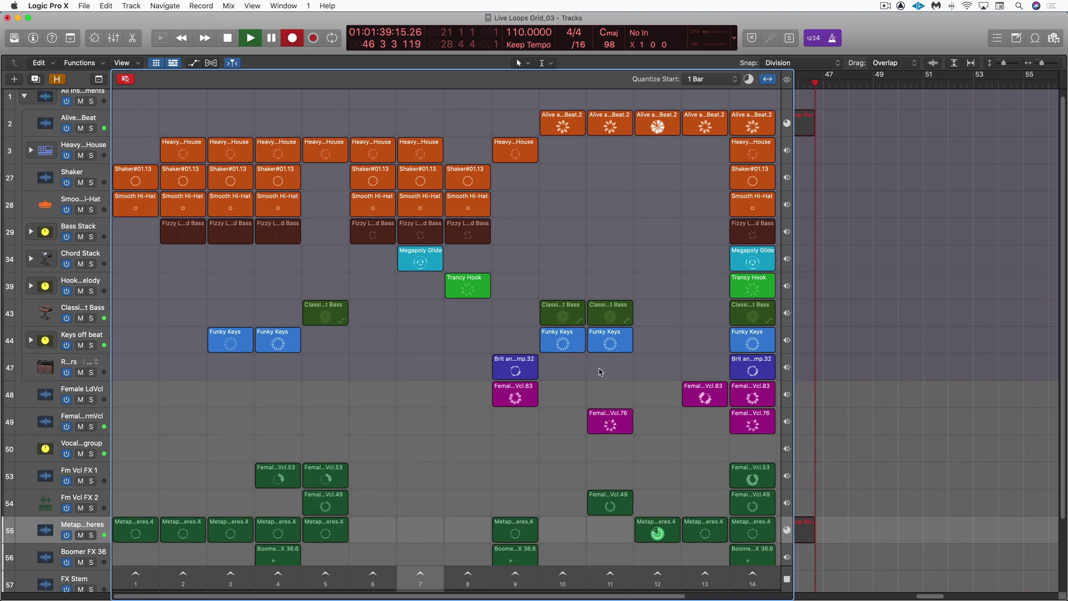
pyautogui.click(785, 580)
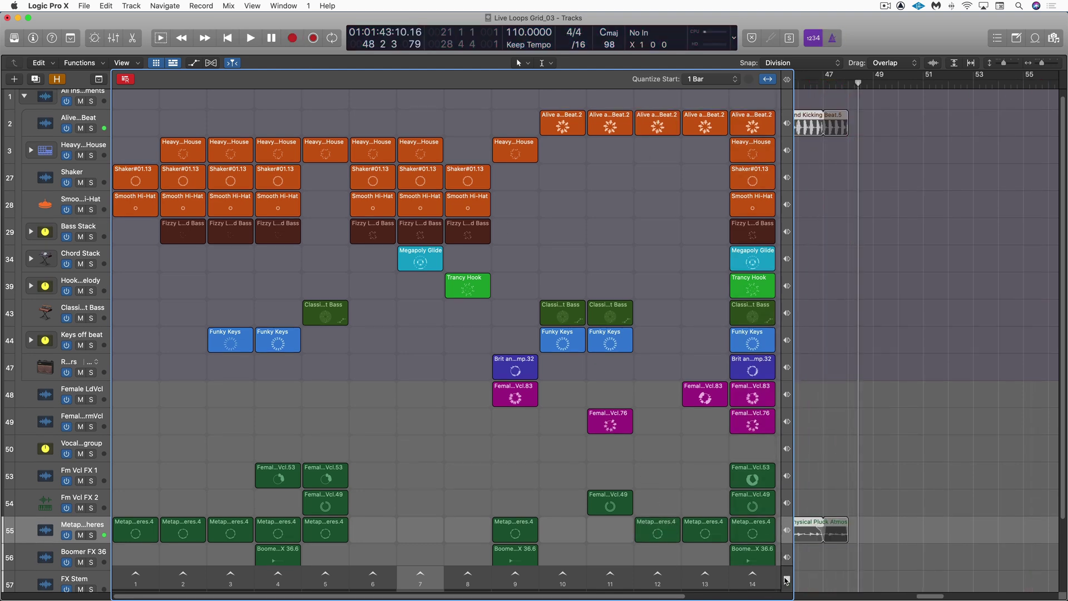
# Hide the Live Loops grid, switch tracks to their regions, and play the arrangement from bar 1.
pyautogui.hscroll(-20, 879, 319)
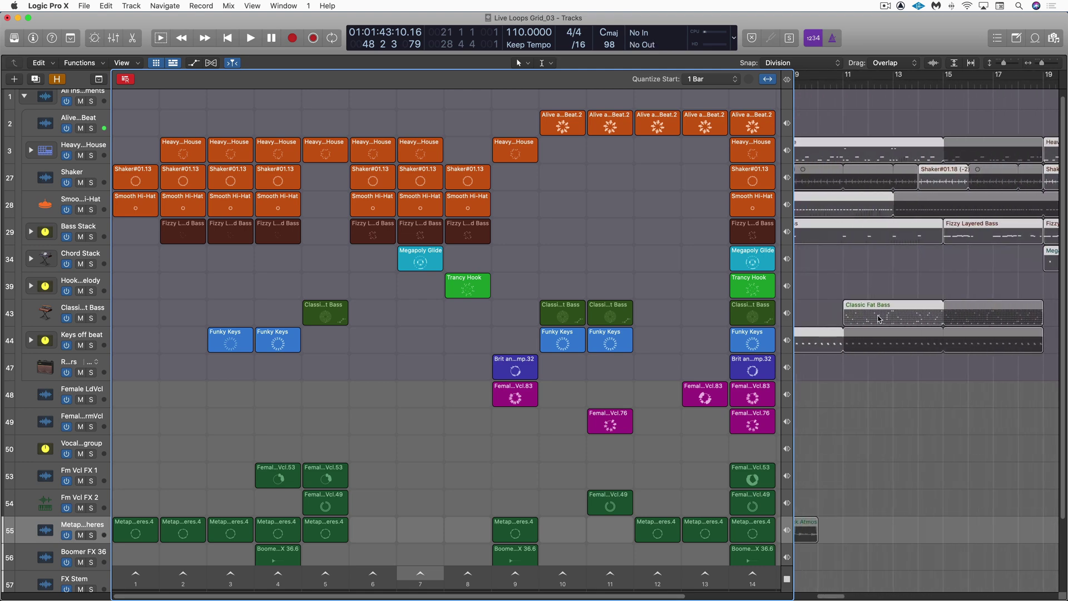
pyautogui.click(156, 63)
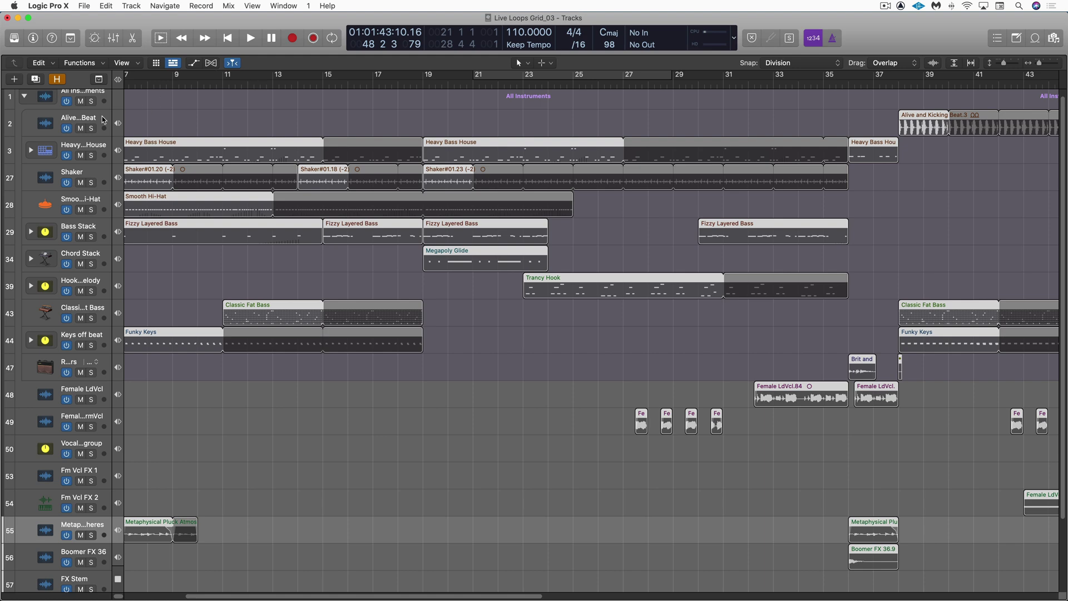
pyautogui.click(118, 79)
pyautogui.hscroll(-5, 215, 95)
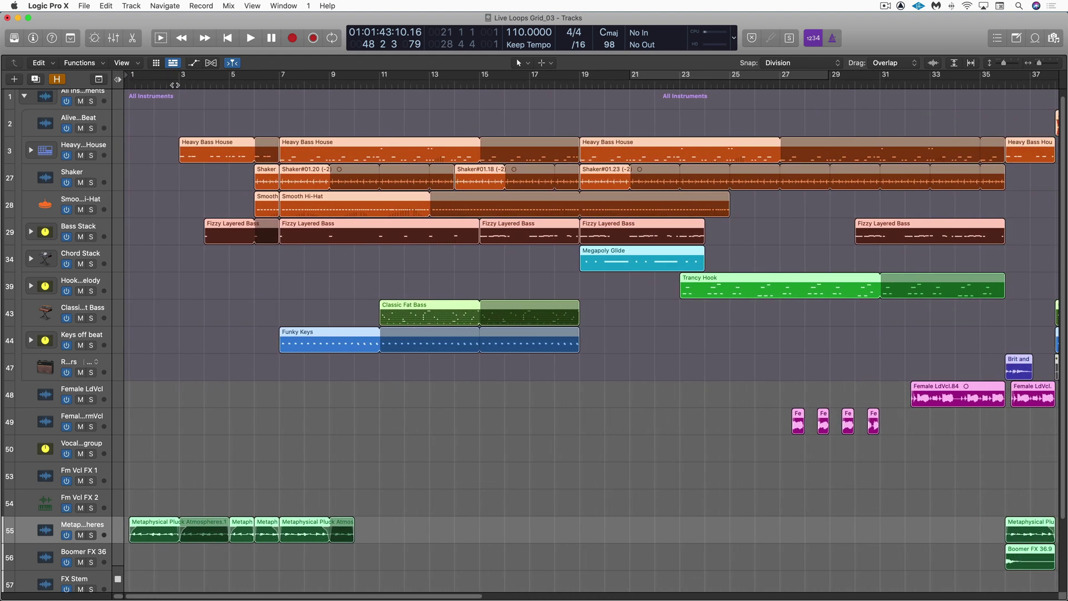
pyautogui.click(174, 84)
pyautogui.doubleClick(125, 86)
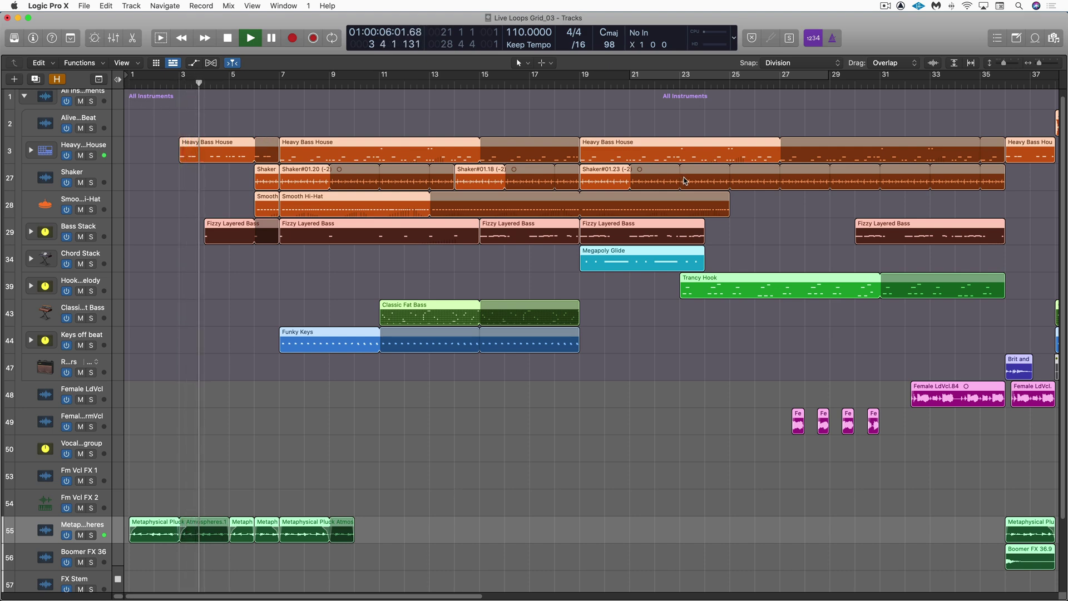
pyautogui.press('space')
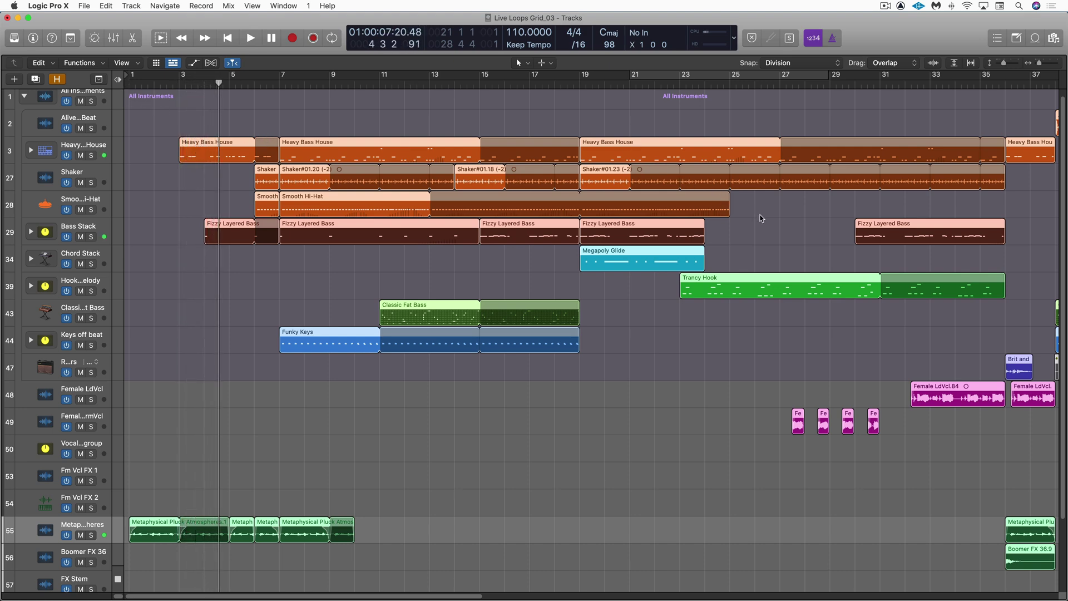
# Bring the Live Loops grid back beside the Tracks area.
pyautogui.hscroll(15, 758, 217)
pyautogui.hscroll(2, 760, 217)
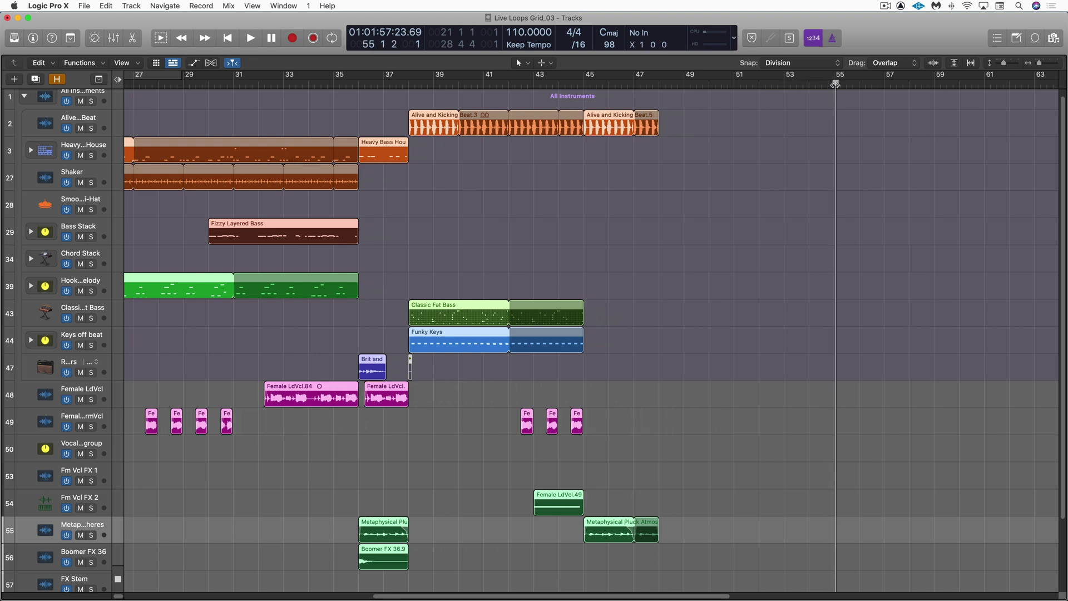
pyautogui.click(157, 62)
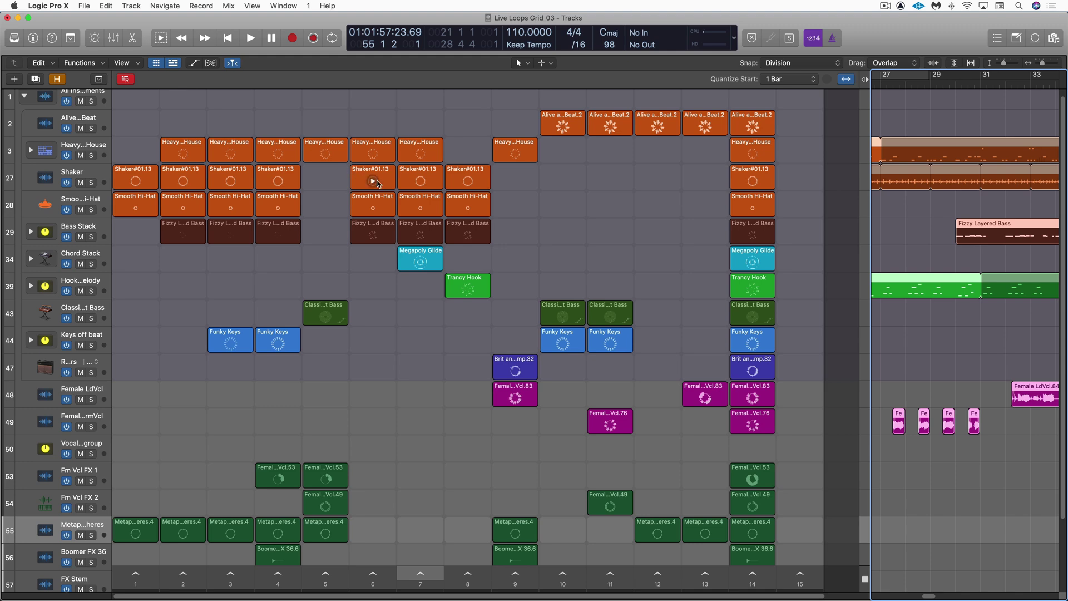
# Scroll the Tracks area past bar 55 and the Live Loops grid down to FX Stem and Delay.
pyautogui.hscroll(13, 982, 484)
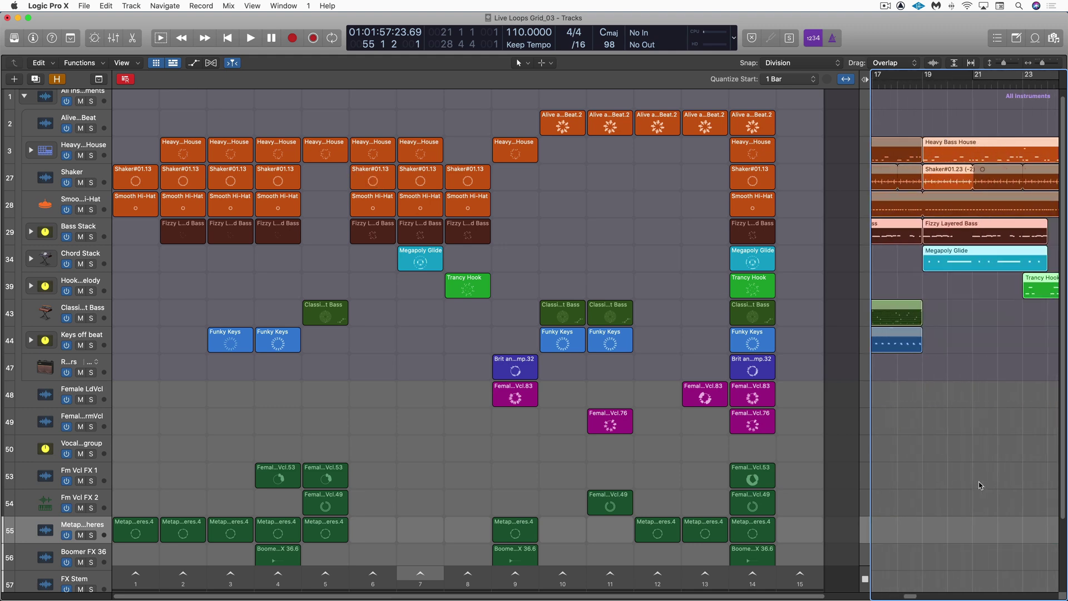
pyautogui.hscroll(1, 980, 485)
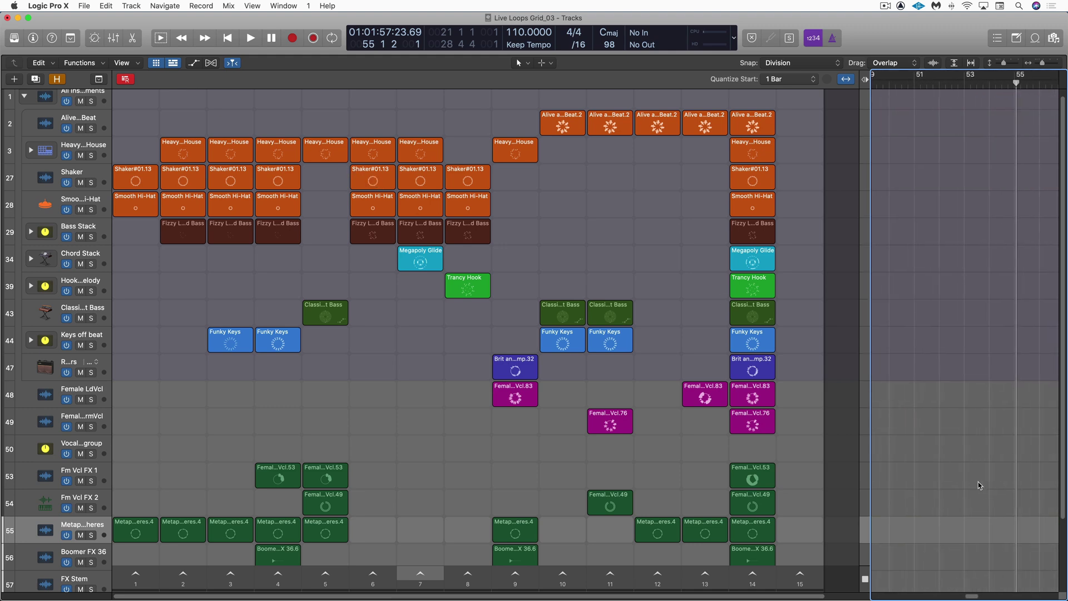
pyautogui.scroll(-3, 768, 537)
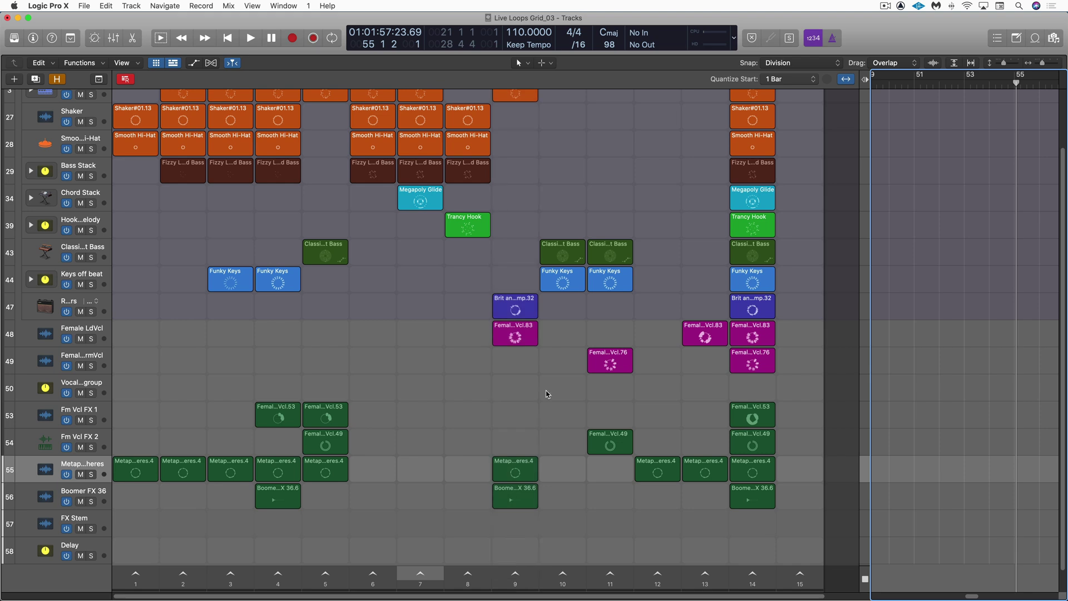
# Begin with scene 9, queue Funky Keys and Classic Fat Bass, stop the pluck atmosphere, and launch the column 11 female vocal.
pyautogui.click(515, 573)
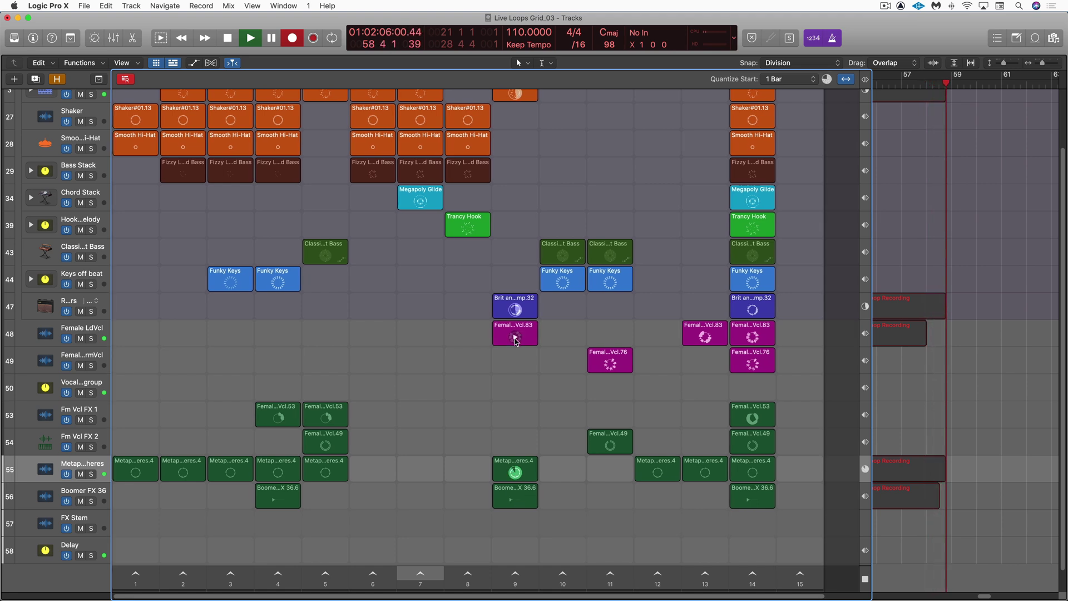
pyautogui.click(563, 284)
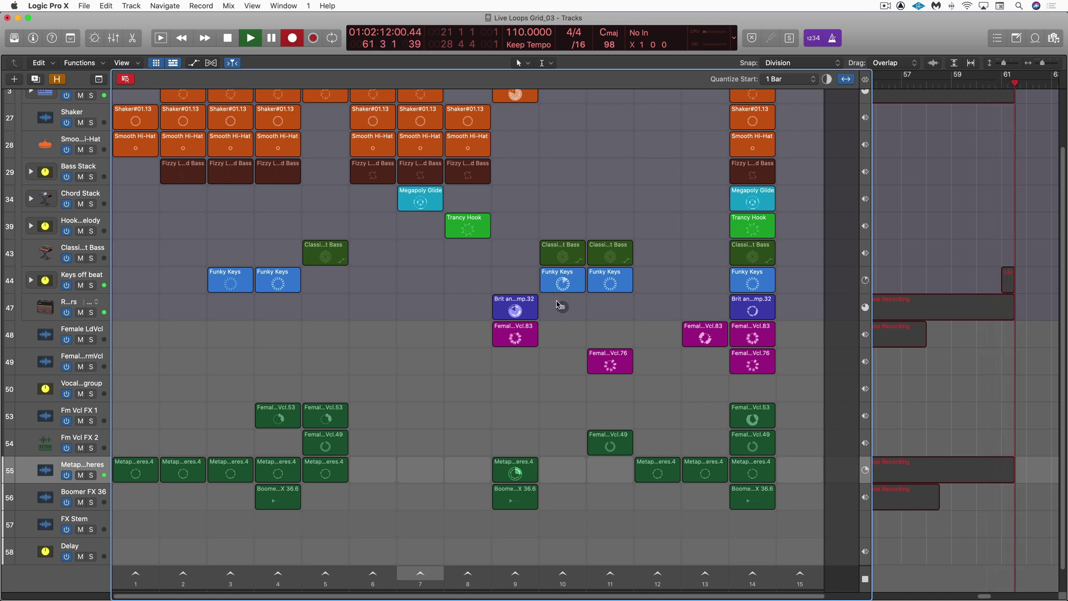
pyautogui.click(515, 476)
pyautogui.click(563, 257)
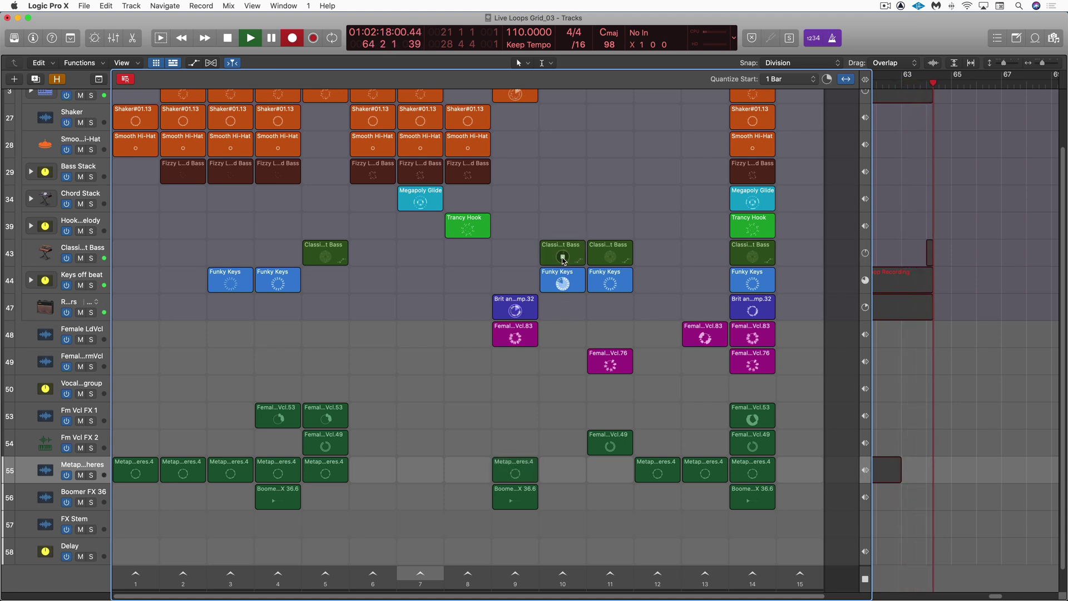
pyautogui.click(610, 365)
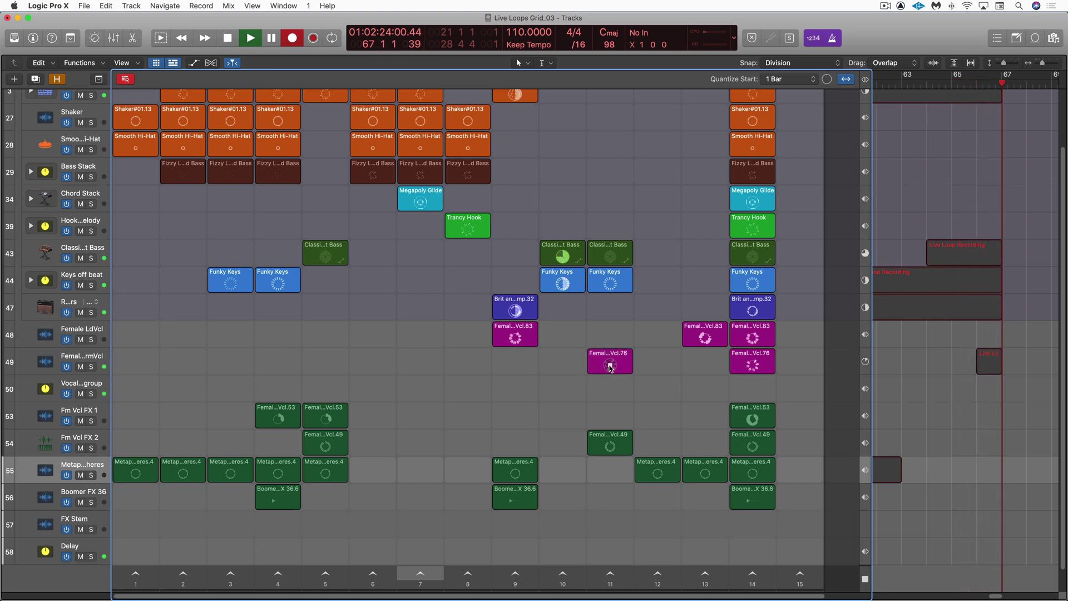
# Queue Shaker, the column 11 beat and the column 5 vocal, stop rows 49 and 47, and launch scene 1.
pyautogui.scroll(2, 277, 143)
pyautogui.click(278, 145)
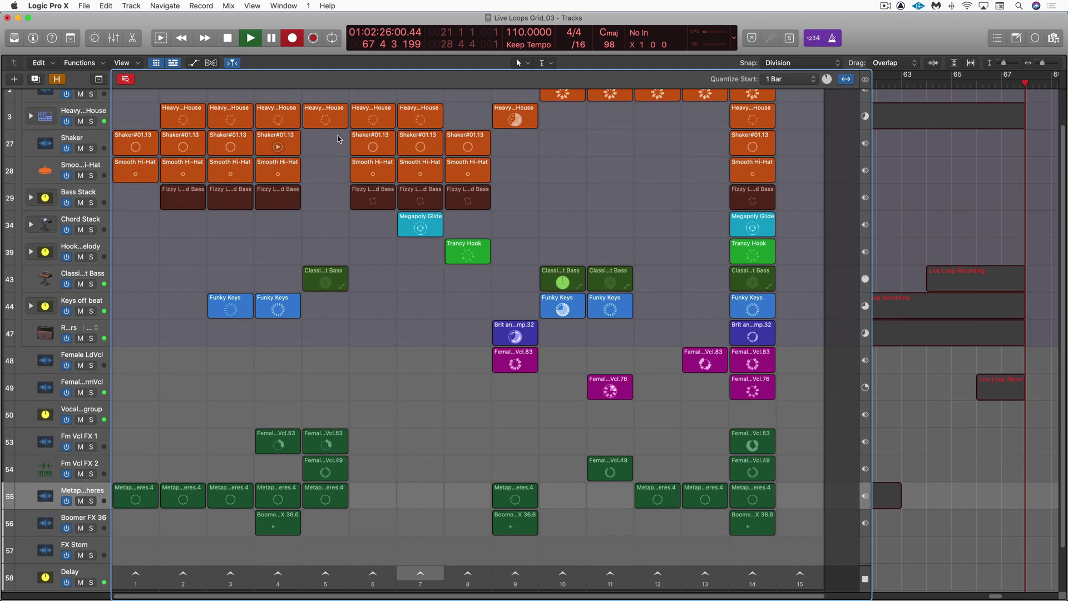
pyautogui.scroll(2, 338, 138)
pyautogui.click(609, 129)
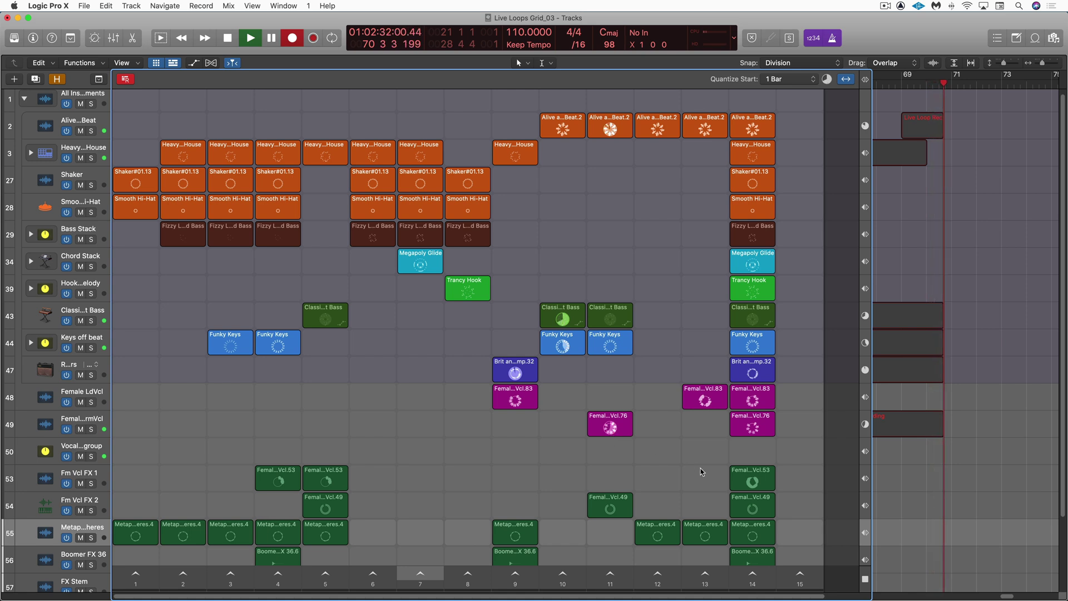
pyautogui.click(326, 507)
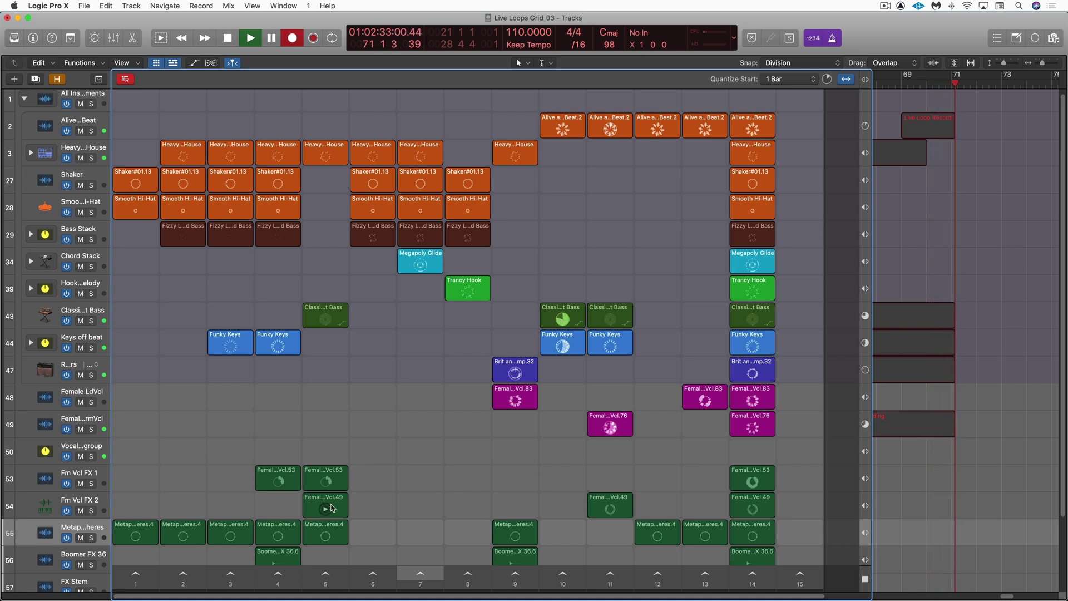
pyautogui.click(651, 424)
pyautogui.click(516, 374)
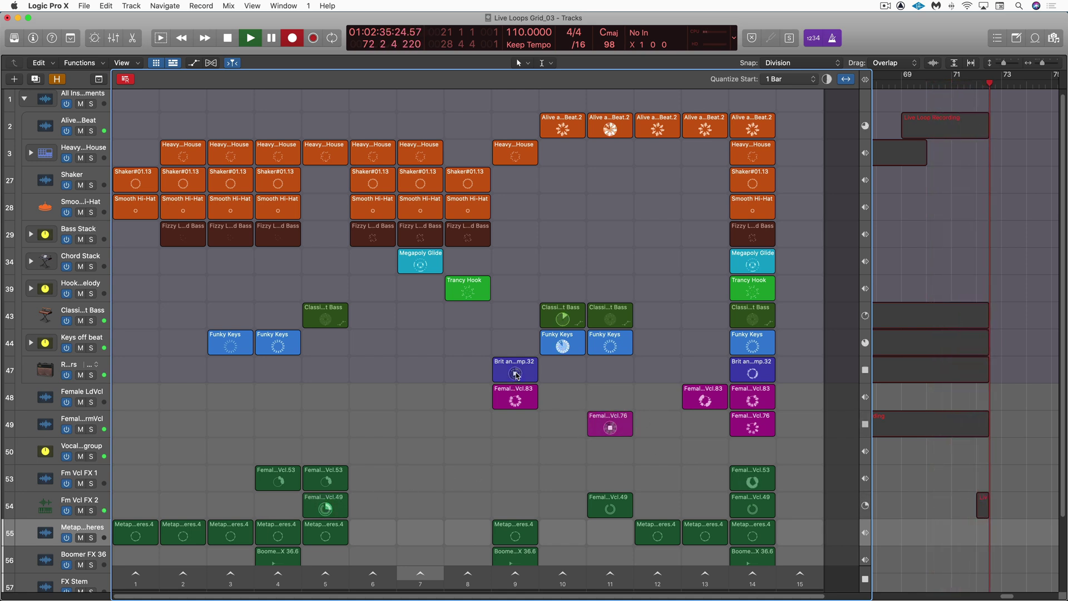
pyautogui.click(135, 574)
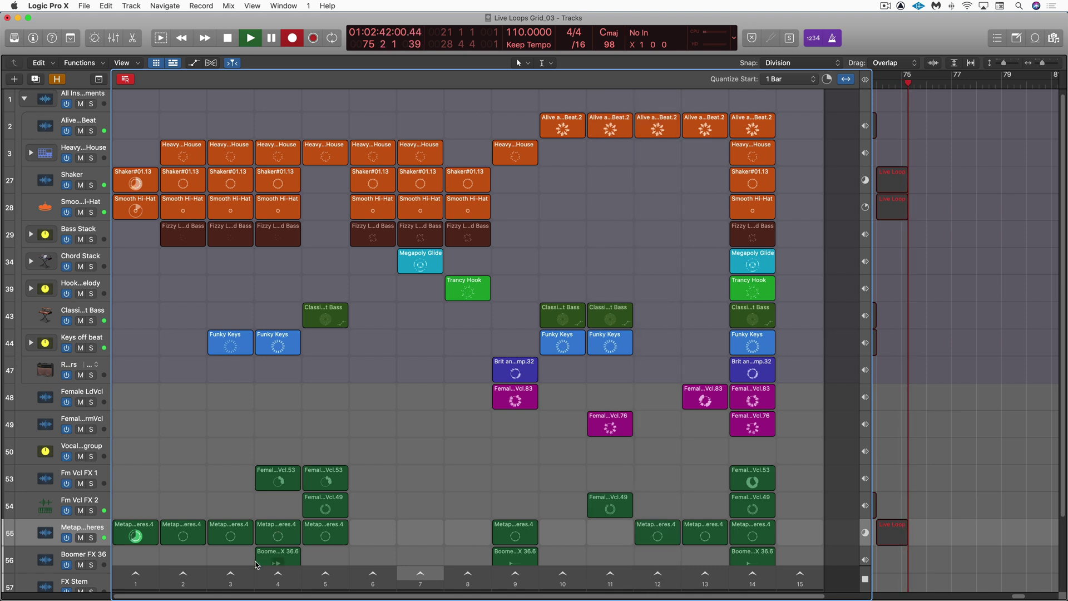
# Trigger scenes 2, 3, 2 and 4, queue Megapoly Glide, then queue the column 7 scene.
pyautogui.click(183, 574)
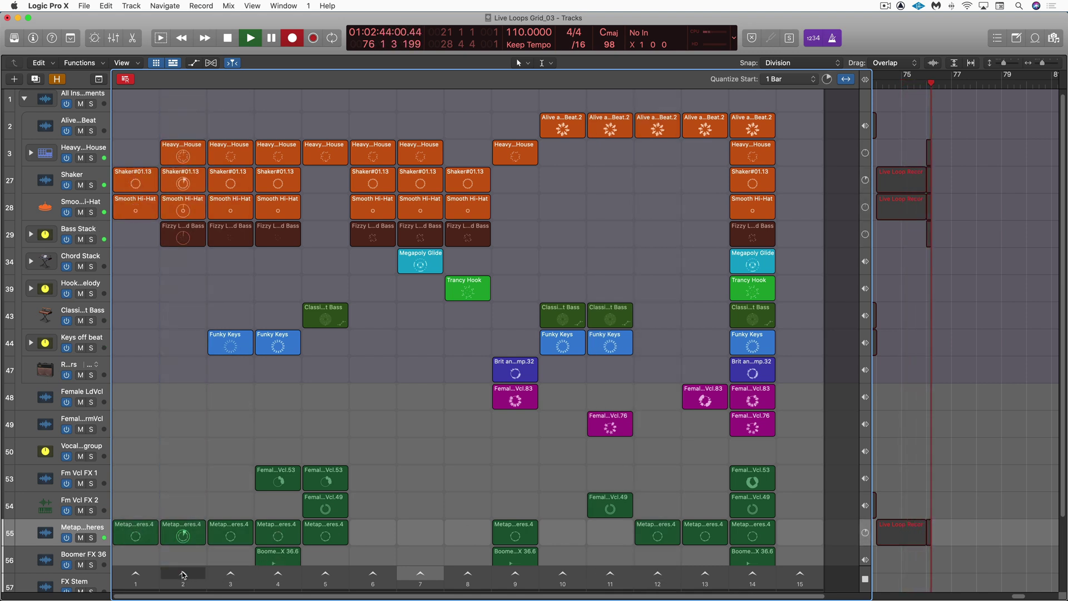
pyautogui.click(229, 574)
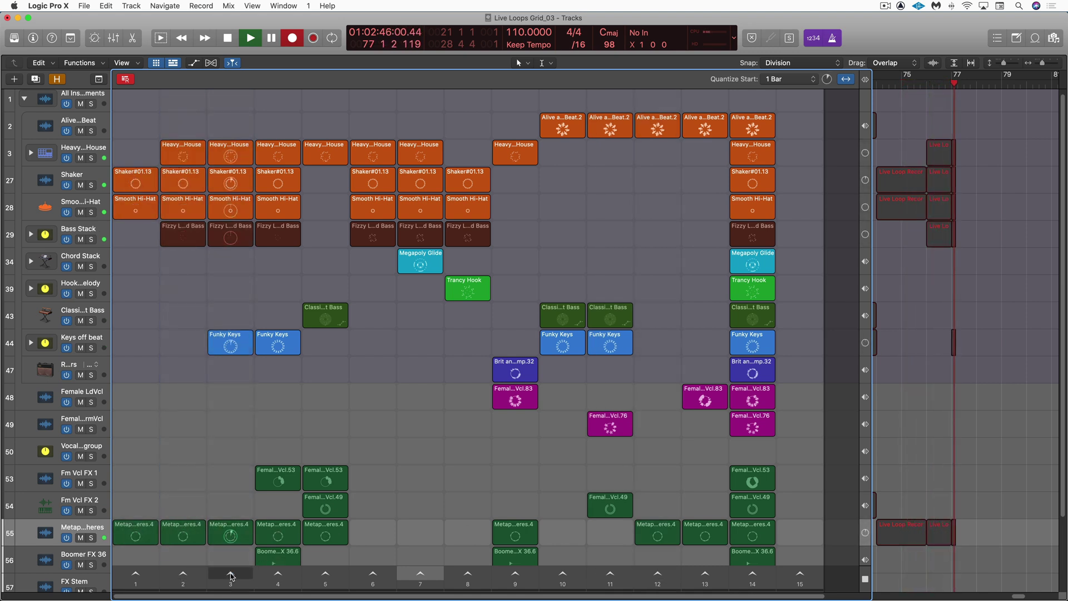
pyautogui.click(189, 574)
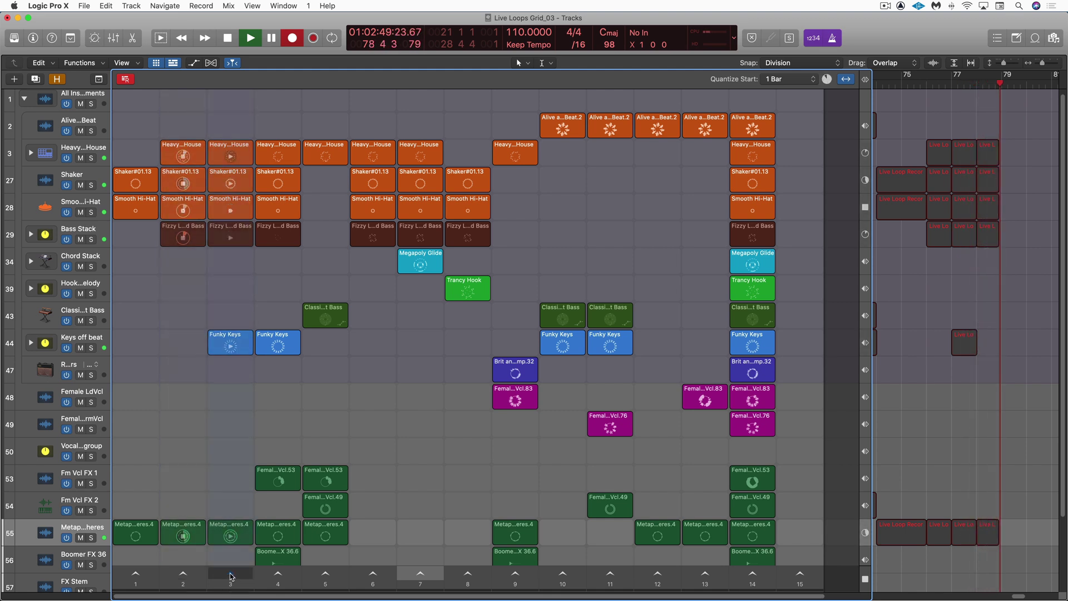
pyautogui.click(183, 574)
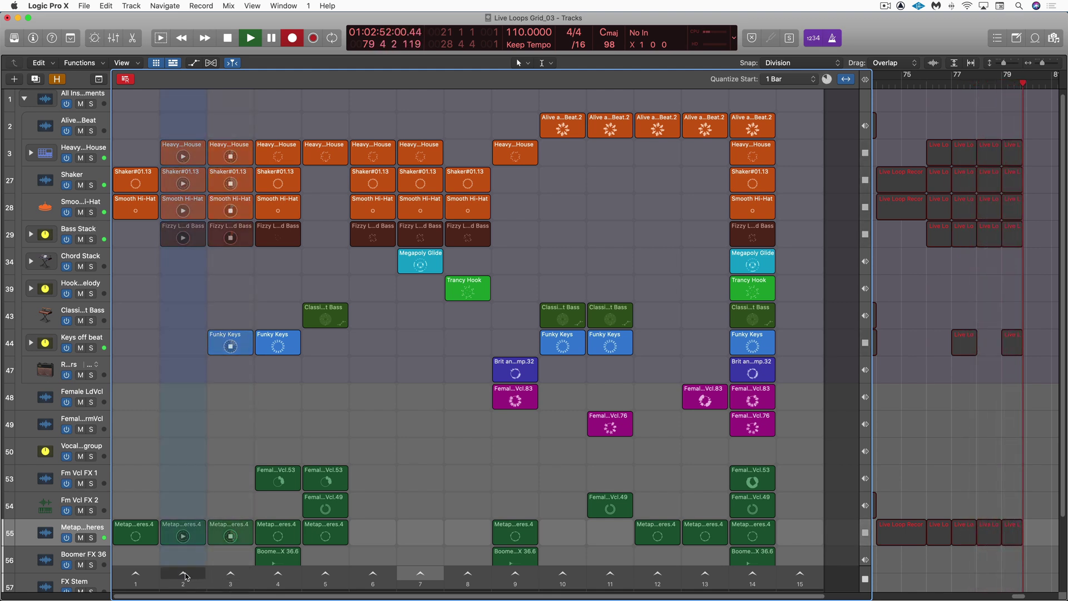
pyautogui.click(278, 574)
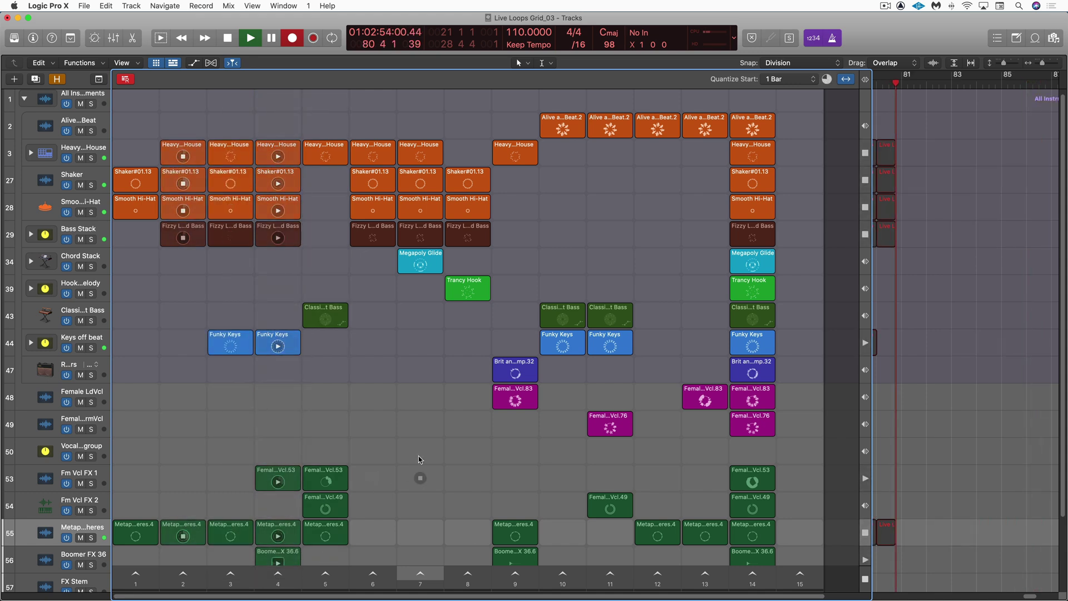
pyautogui.click(418, 270)
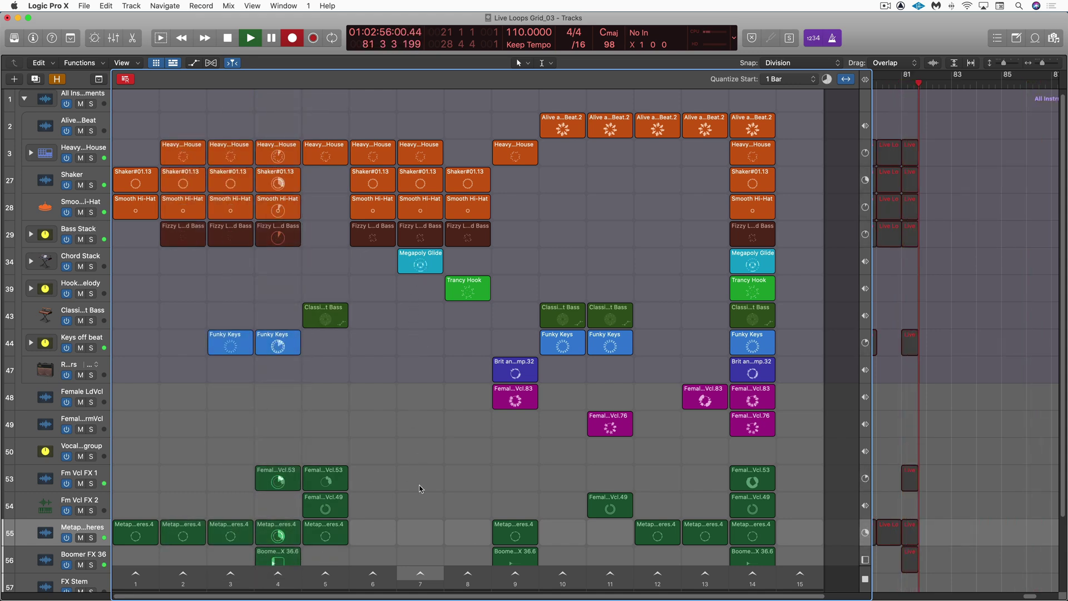
pyautogui.click(421, 574)
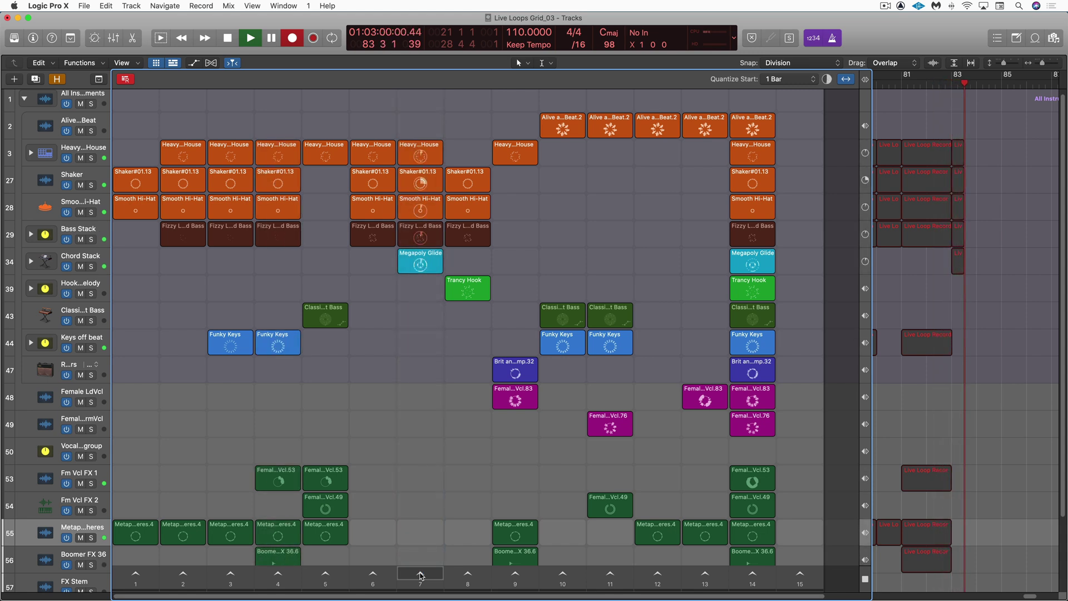
# Start Trancy Hook and the column 10 beat, stop bass, hi-hat, Shaker and Megapoly Glide, then trigger scenes 13 and 12.
pyautogui.click(469, 293)
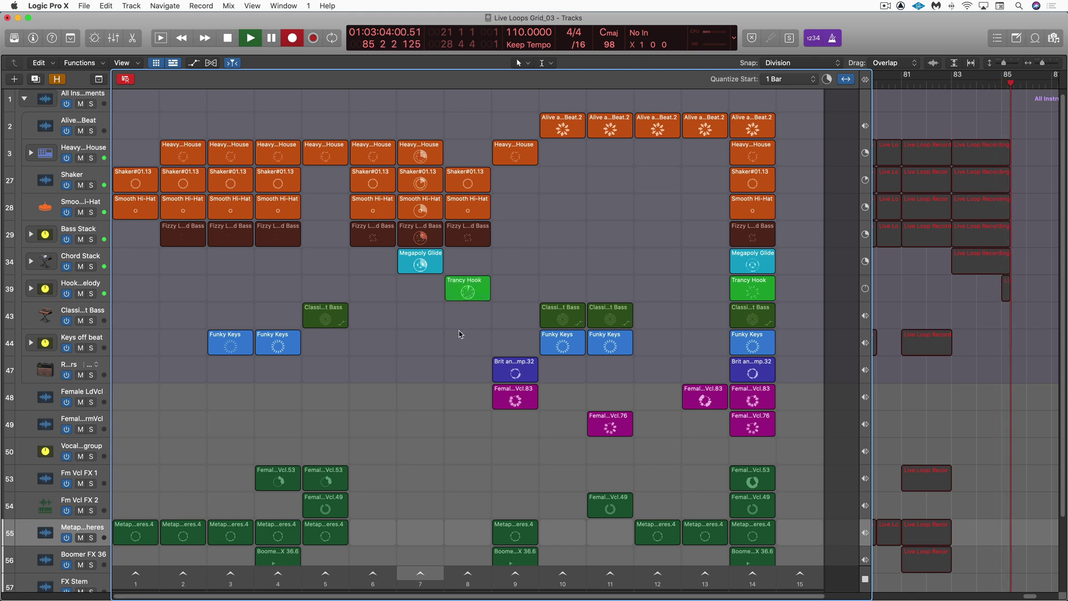
pyautogui.click(420, 238)
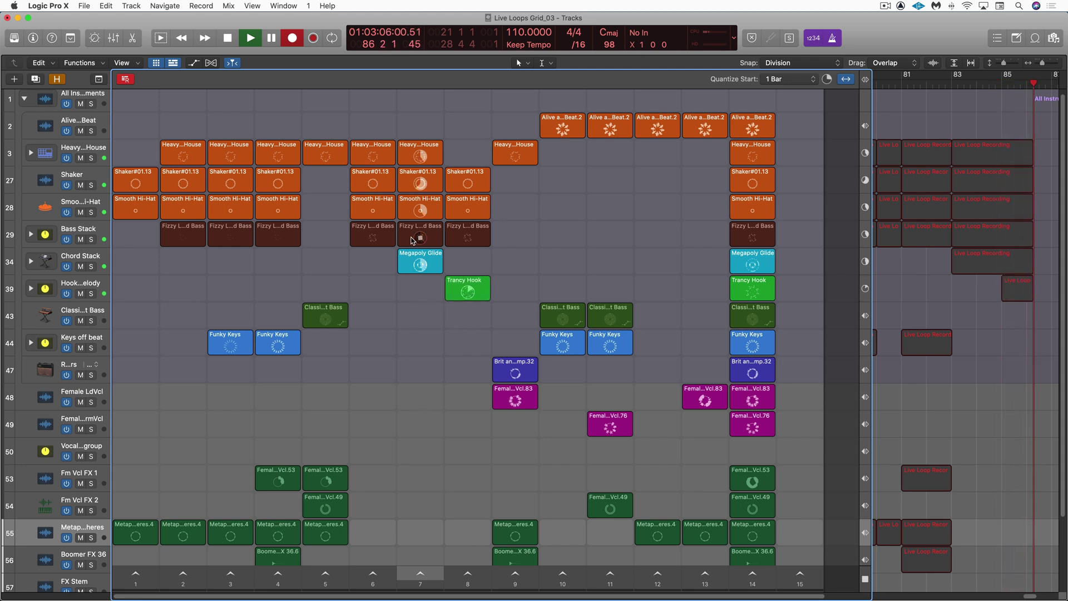
pyautogui.click(420, 210)
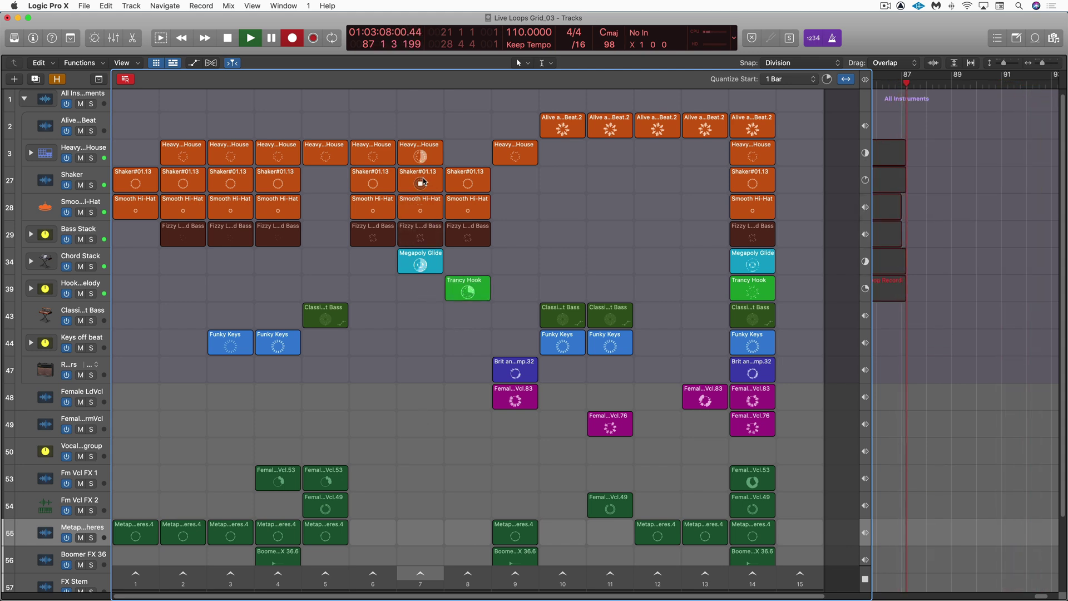
pyautogui.click(421, 183)
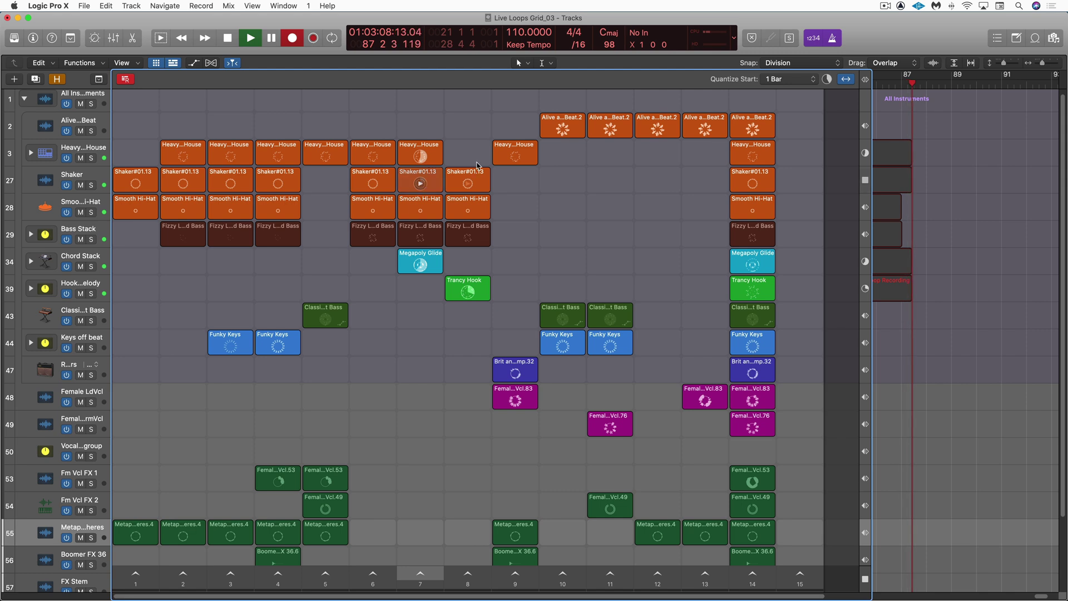
pyautogui.click(563, 129)
pyautogui.click(421, 265)
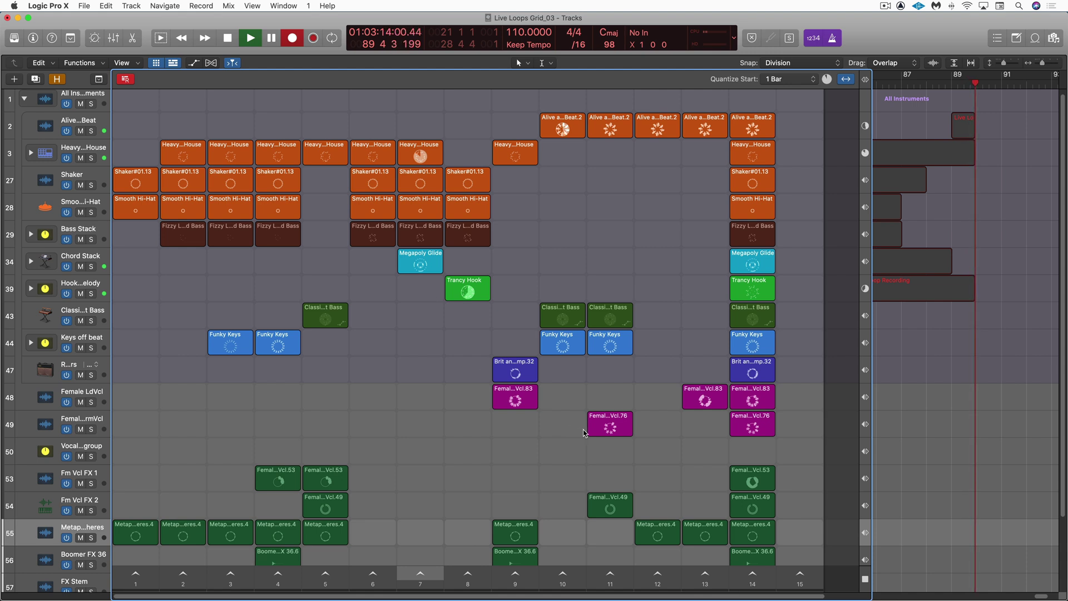
pyautogui.click(705, 574)
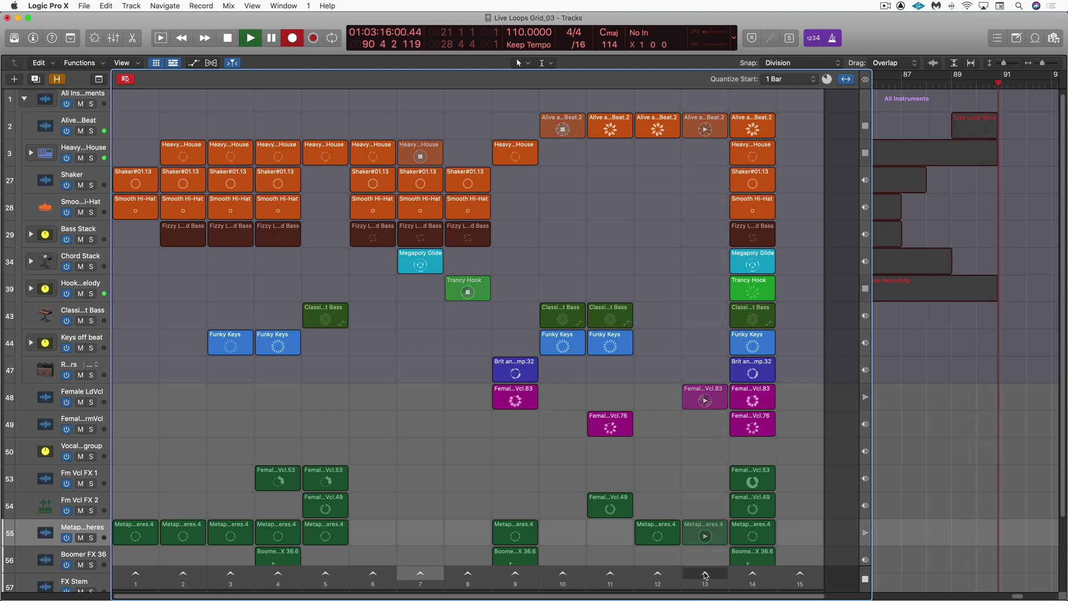
pyautogui.click(658, 574)
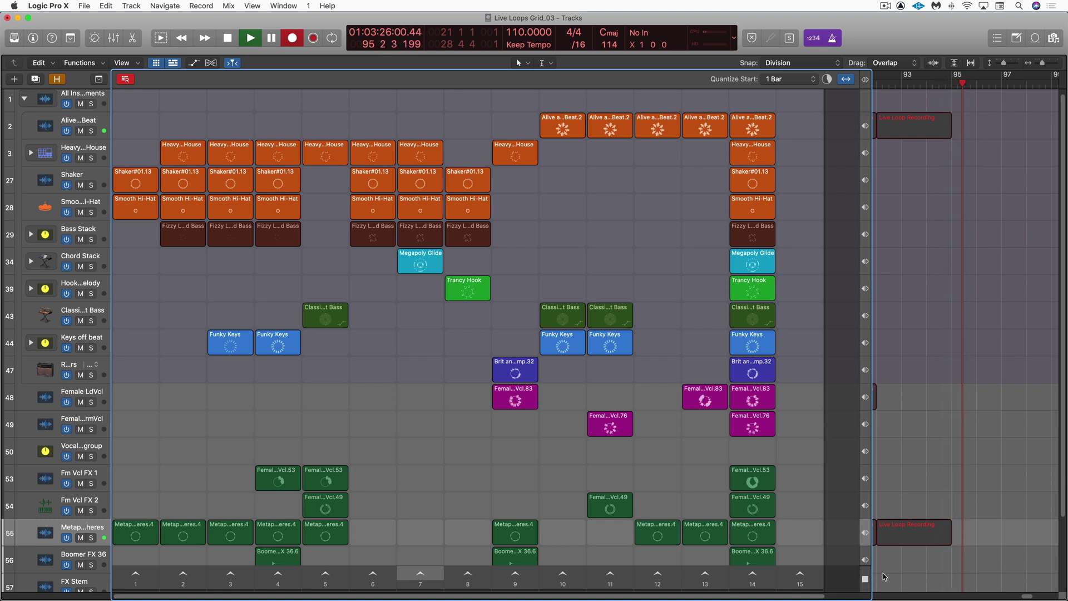
# Stop the recording and hide the Live Loops grid to show the full tracks.
pyautogui.press('space')
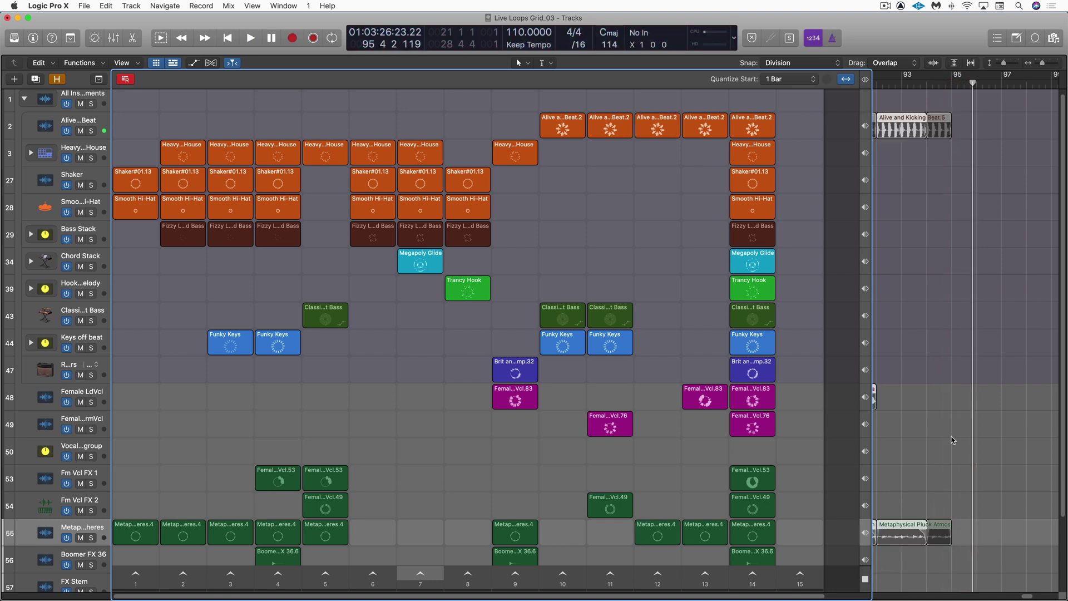
pyautogui.click(156, 63)
pyautogui.hscroll(-10, 489, 238)
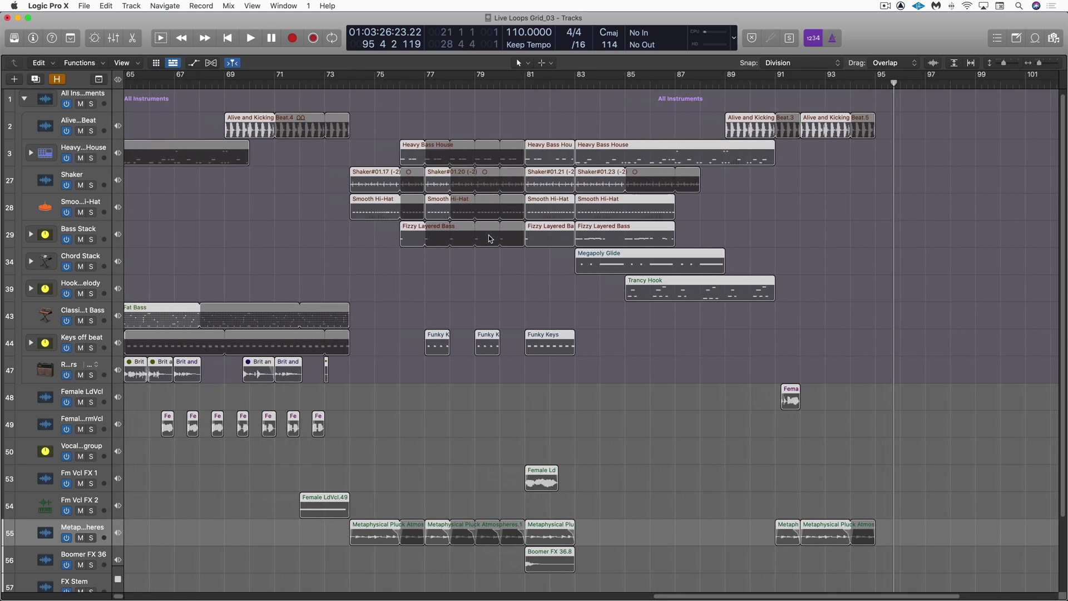
pyautogui.hscroll(-10, 489, 239)
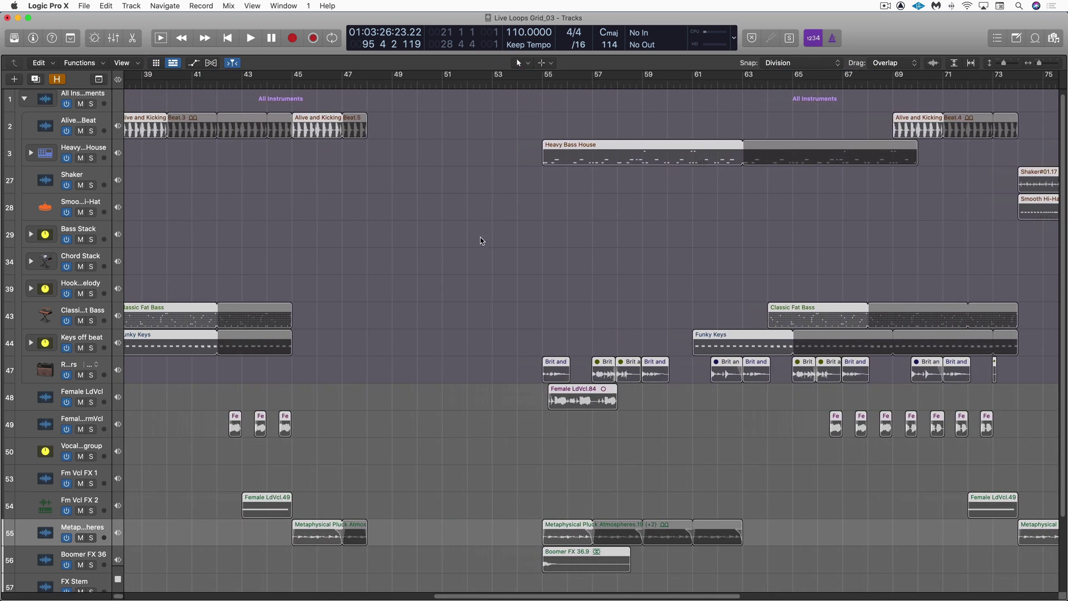
pyautogui.hscroll(-2, 481, 241)
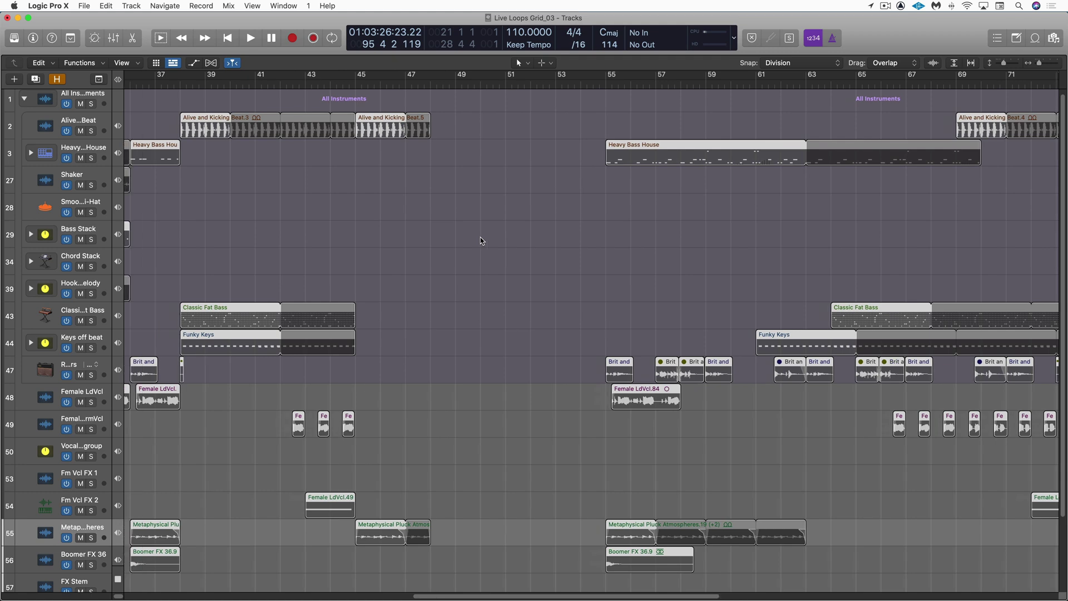
pyautogui.hscroll(-5, 482, 241)
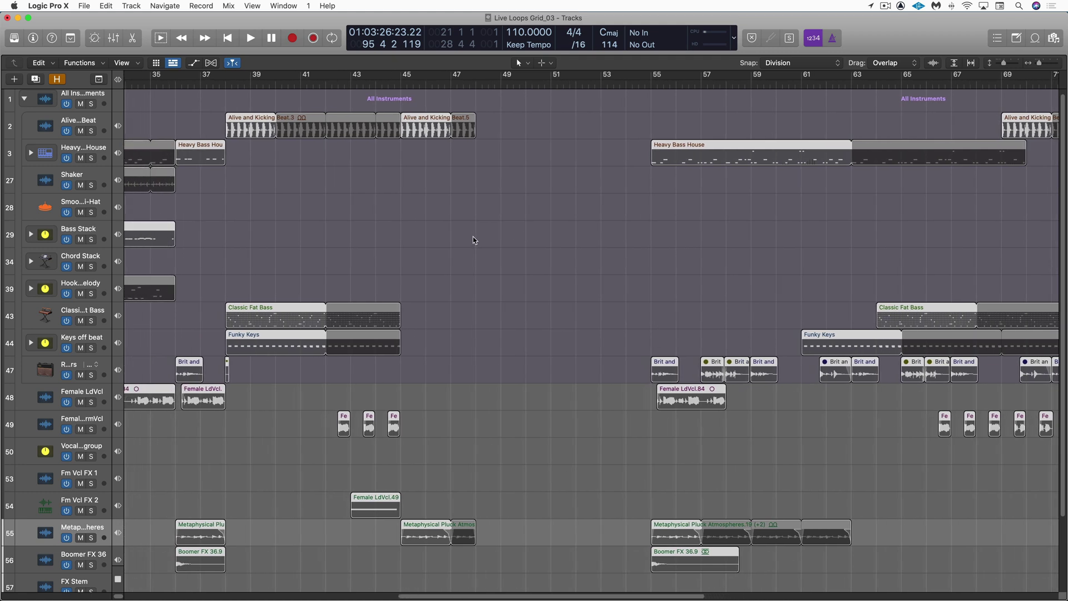
# Select the later group of regions and move them 10 bars later.
pyautogui.scroll(-5, 472, 237)
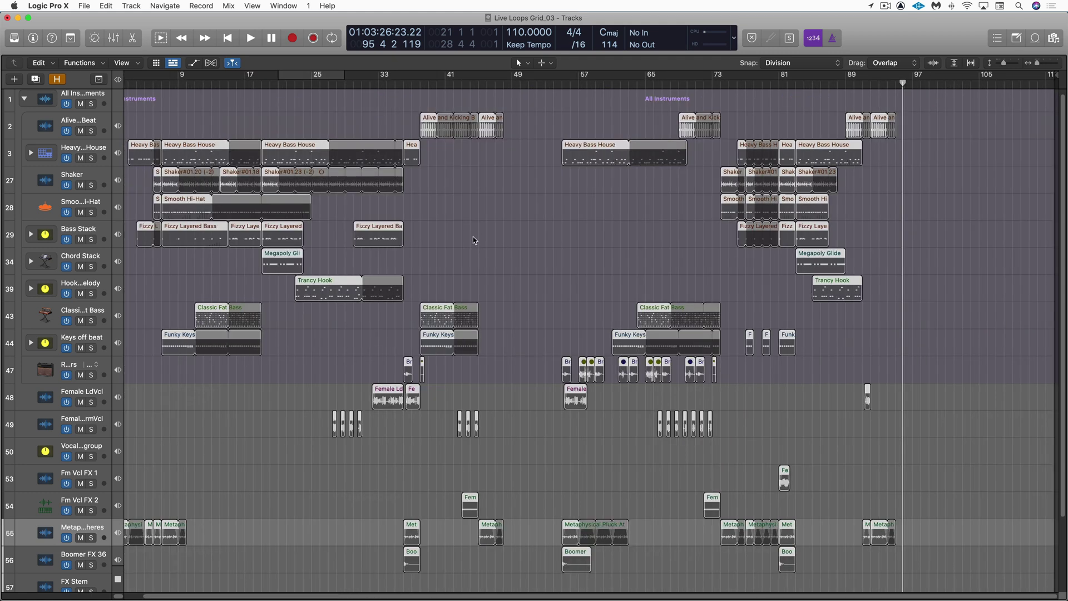
pyautogui.moveTo(537, 98); pyautogui.dragTo(946, 575)
pyautogui.moveTo(577, 147); pyautogui.dragTo(662, 153)
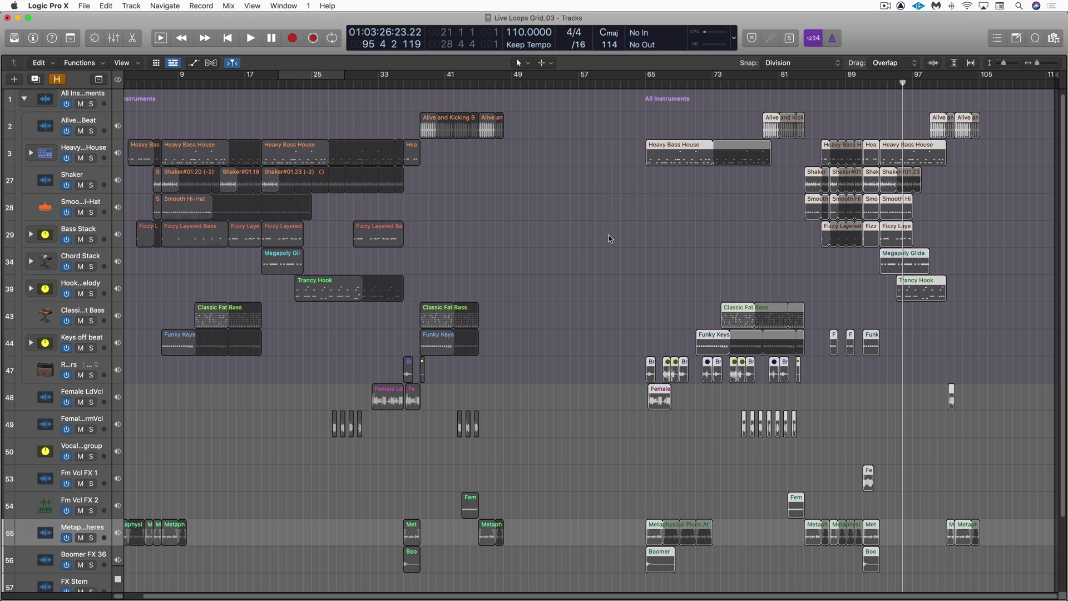
# Show the Live Loops grid again next to the Tracks area.
pyautogui.click(155, 63)
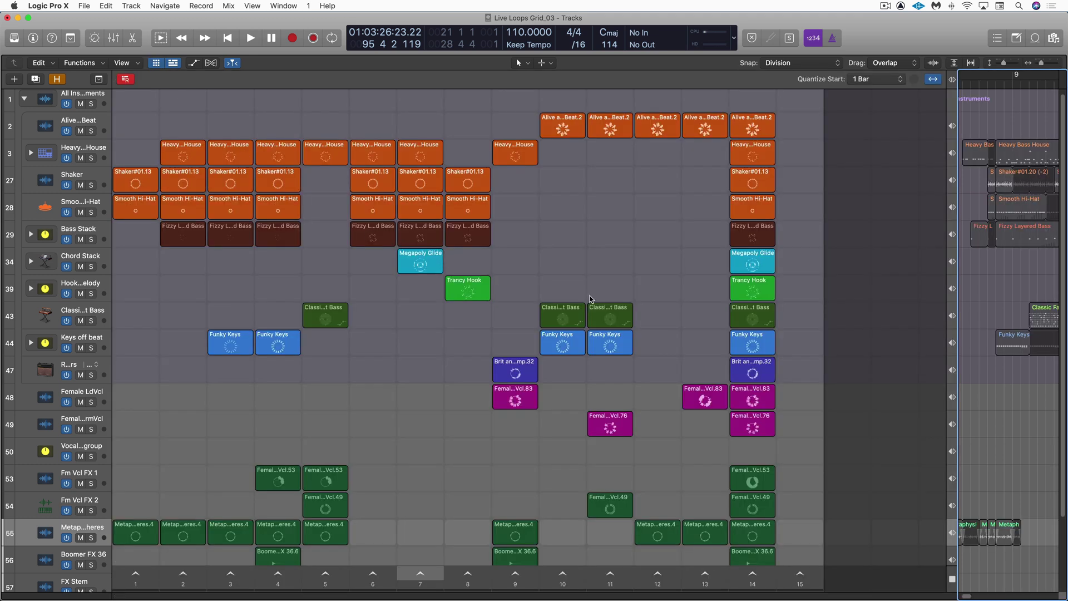